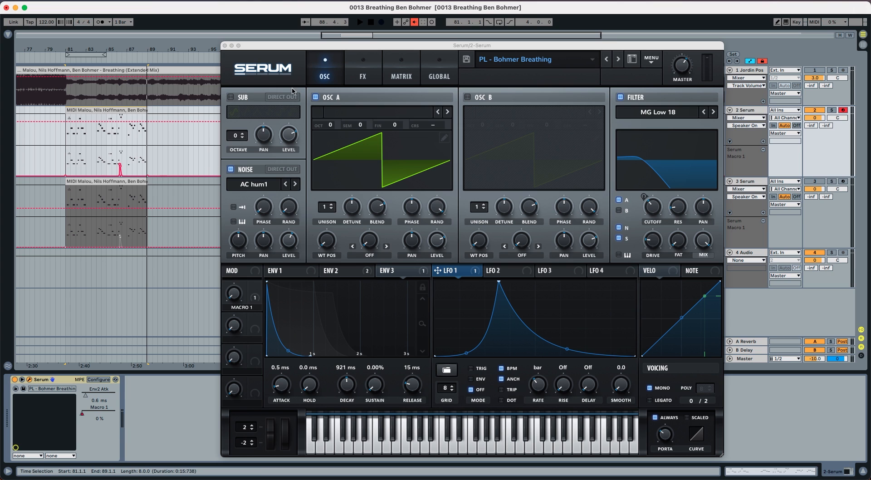
On the second Serum track, set Env 1's release to 735 ms in the initialised patch and audition the clip.
left_click(744, 182)
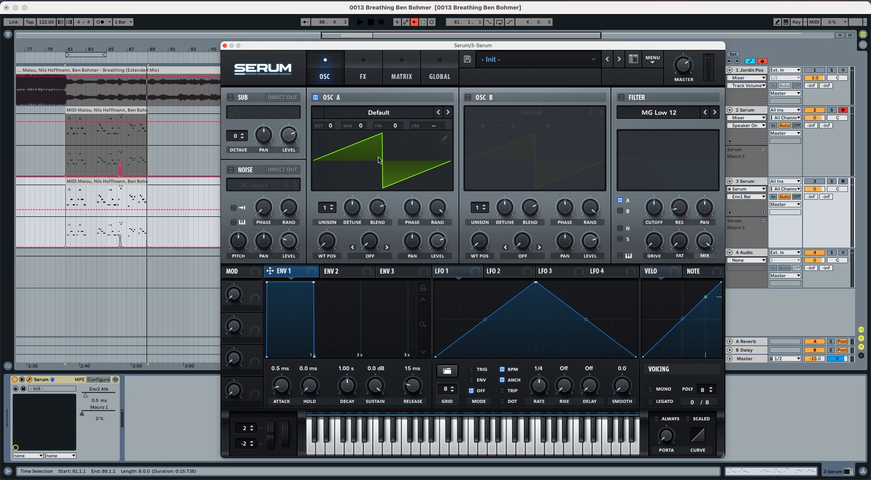
left_click_drag(411, 394, 410, 368)
key("space")
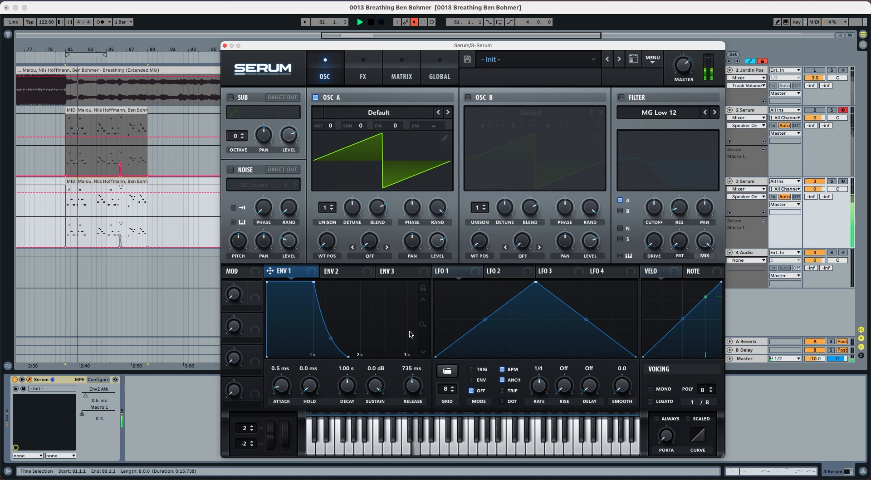
key("space")
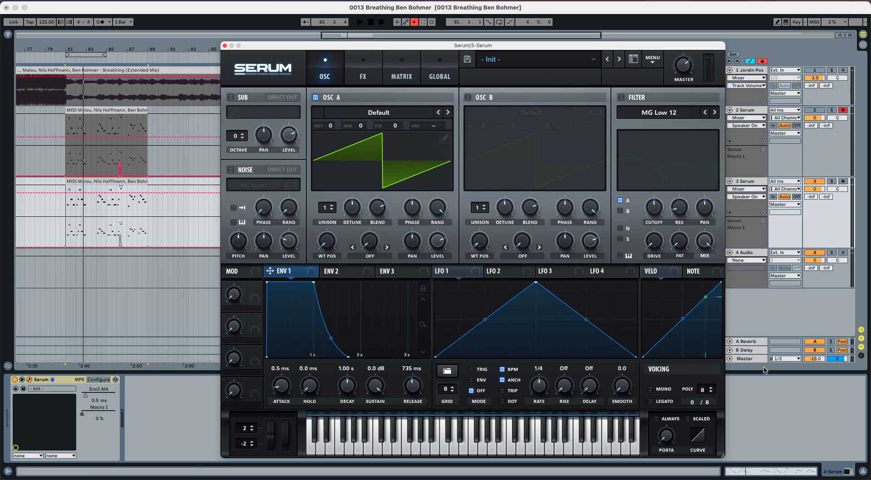
Switch the patch's voicing to mono and play the clip to hear it.
left_click(651, 390)
key("space")
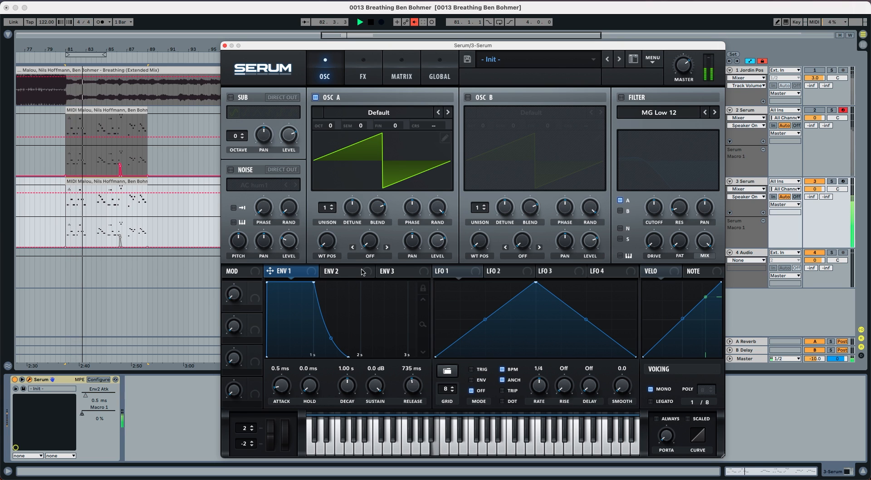
key("space")
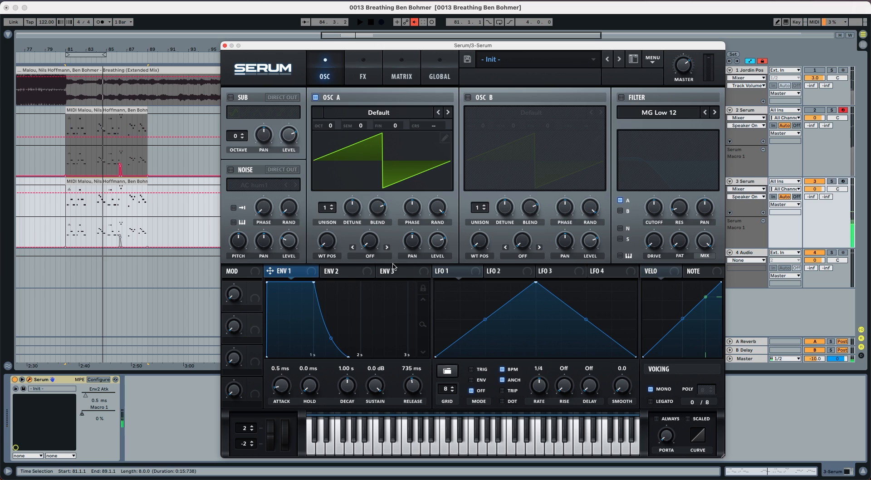
Enable the filter, choose the MG Low 18 type and lower its cutoff.
left_click(621, 97)
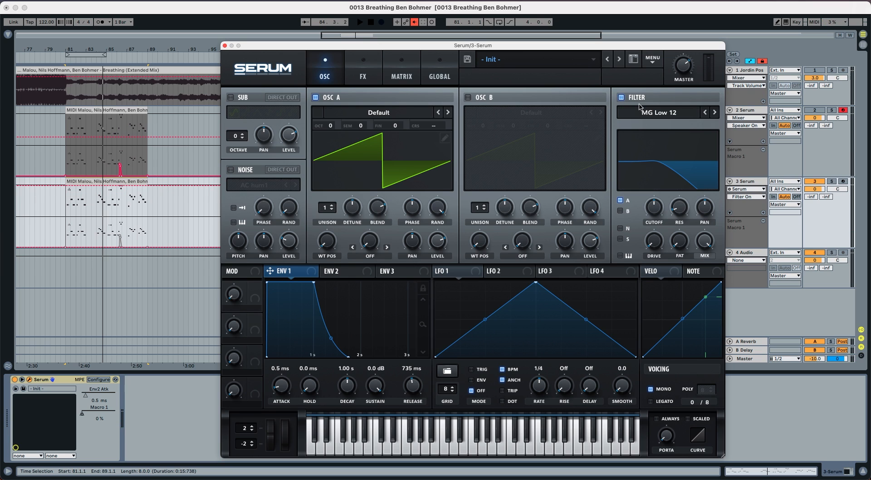
left_click(714, 113)
left_click_drag(646, 209, 644, 221)
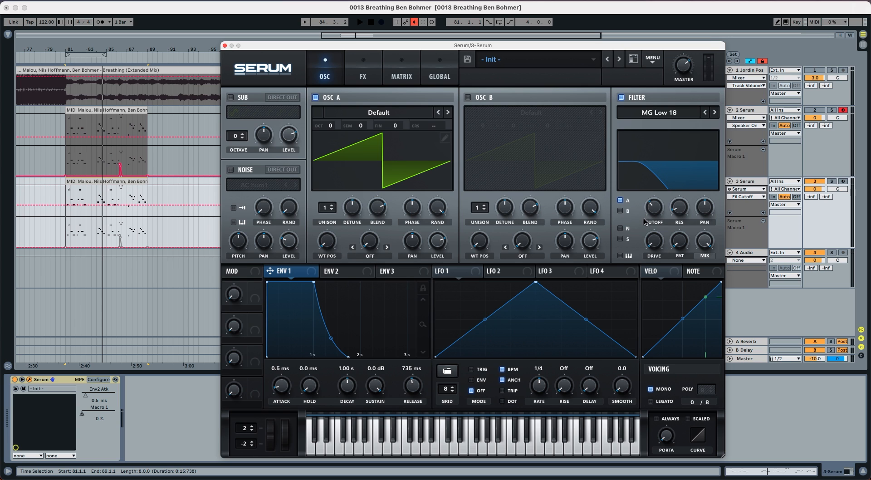
Shape Env 2 with 1.42 s decay, 84.12% sustain and 711 ms release, assign it to the filter cutoff, and audition it.
left_click(359, 274)
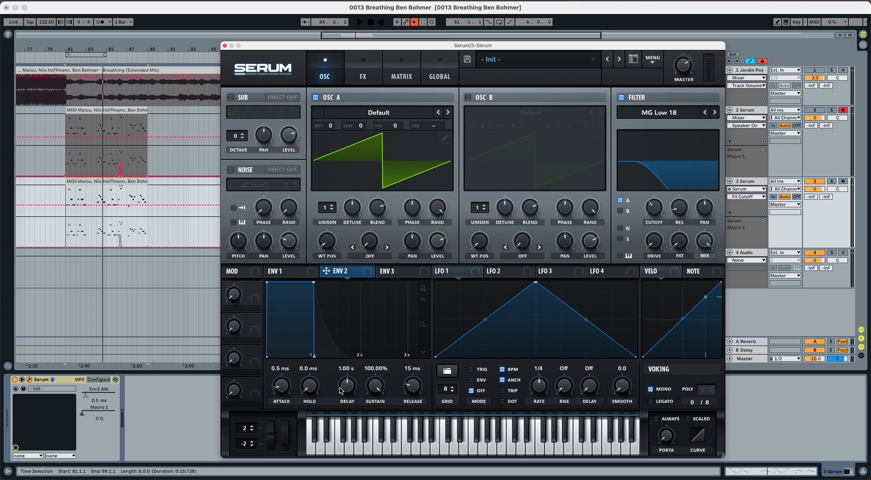
left_click_drag(341, 390, 409, 368)
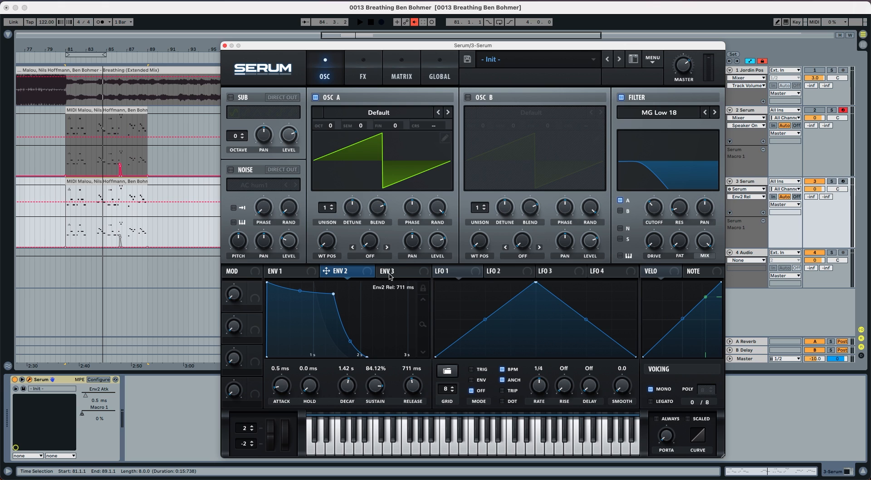
left_click_drag(368, 274, 641, 210)
key("space")
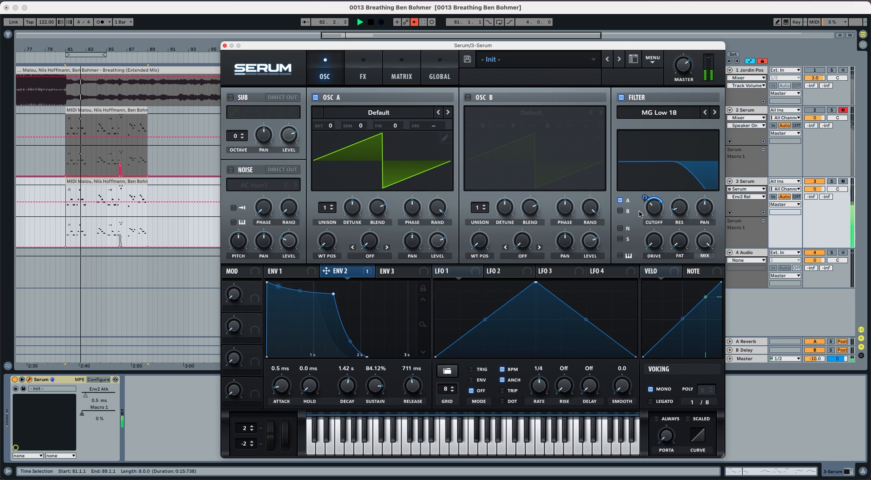
key("space")
Adjust the filter resonance to about 10%, set the filter drive to 21%, and audition the changes.
left_click(676, 211)
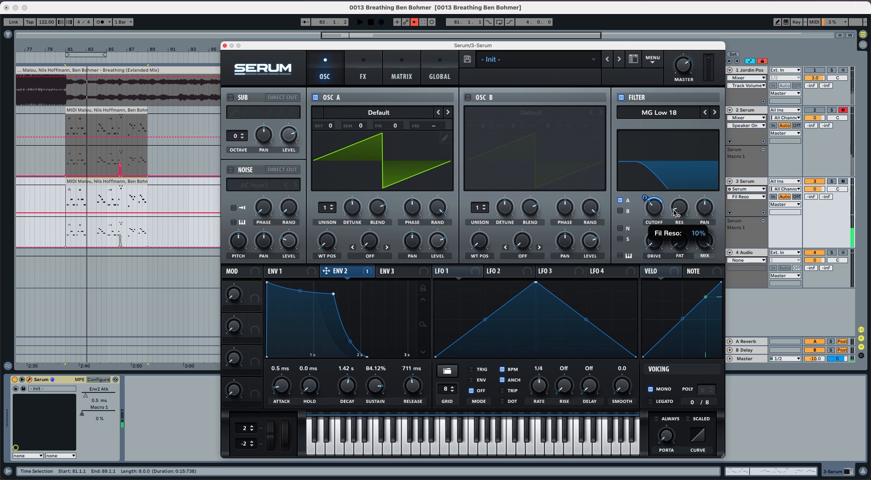
key("space")
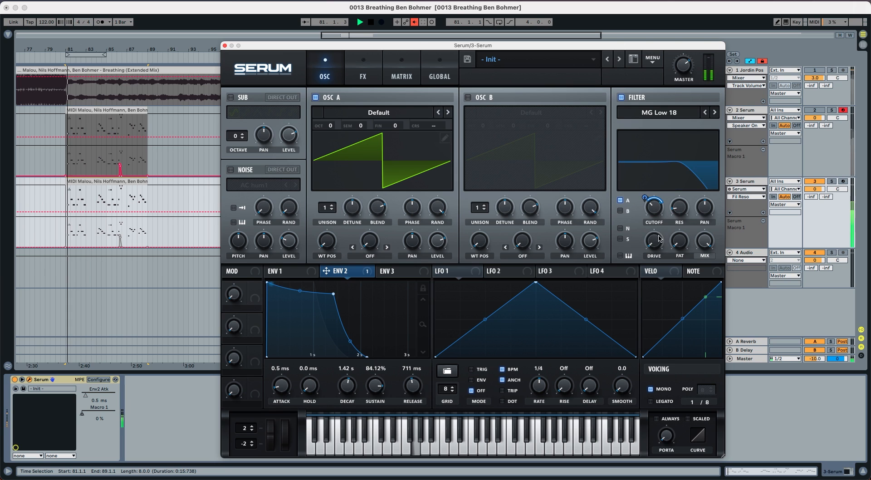
left_click(653, 229)
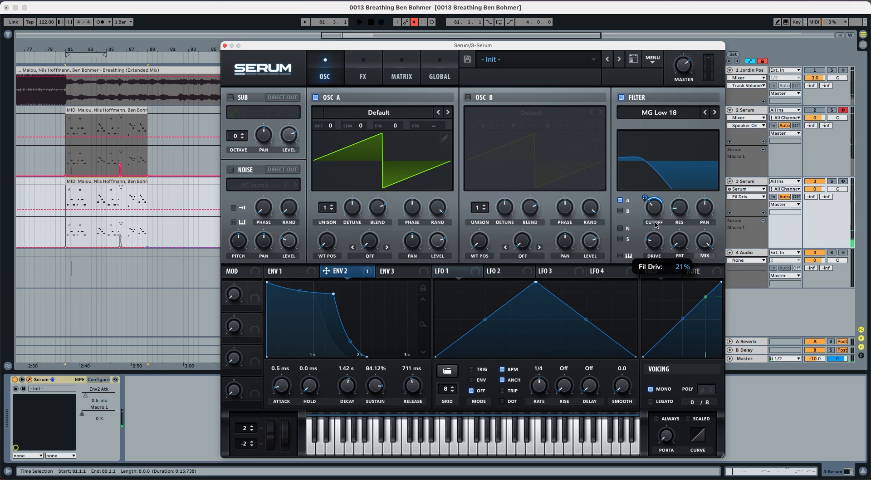
key("space")
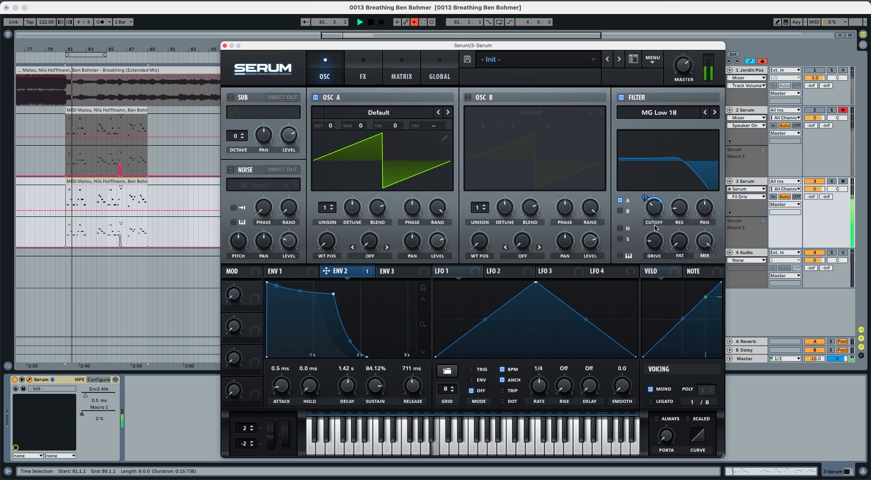
key("space")
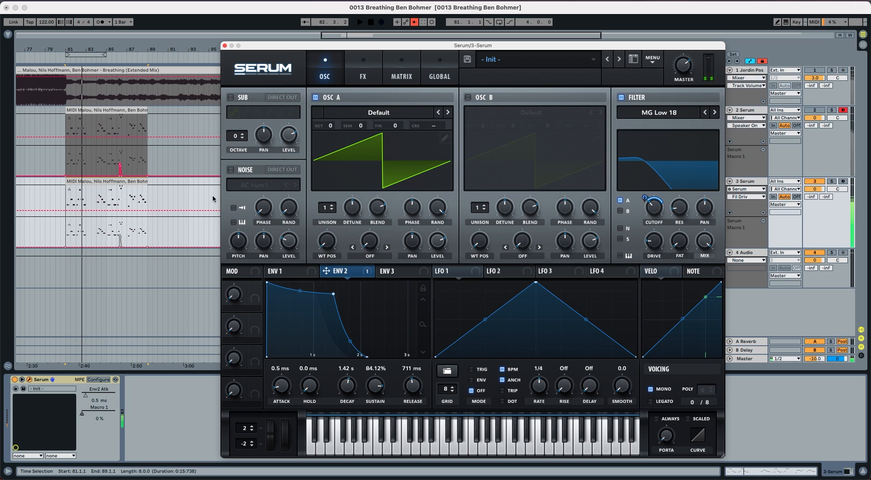
Enable the noise oscillator with the AC hum1 sample, raise its level and listen to the result.
left_click(231, 169)
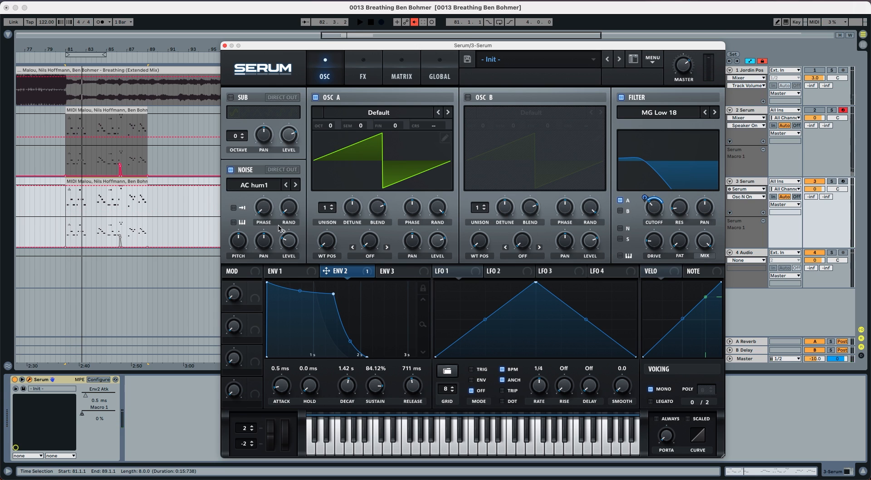
left_click_drag(281, 244, 285, 219)
key("space")
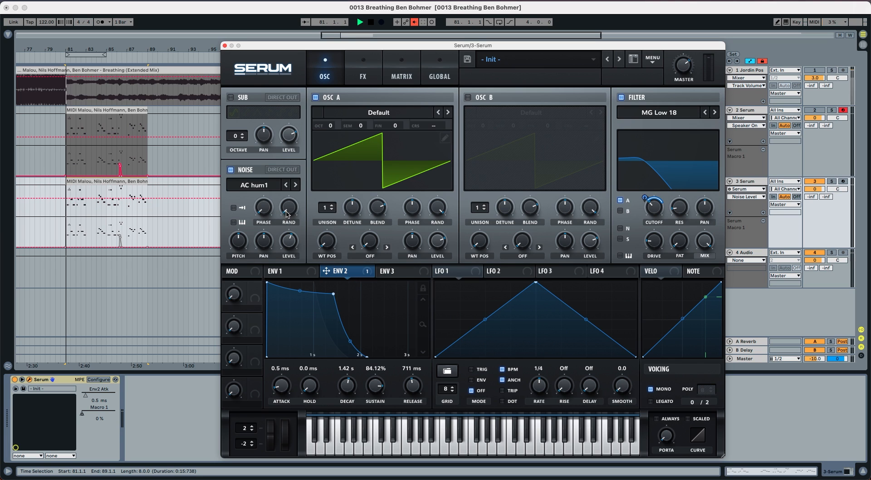
key("space")
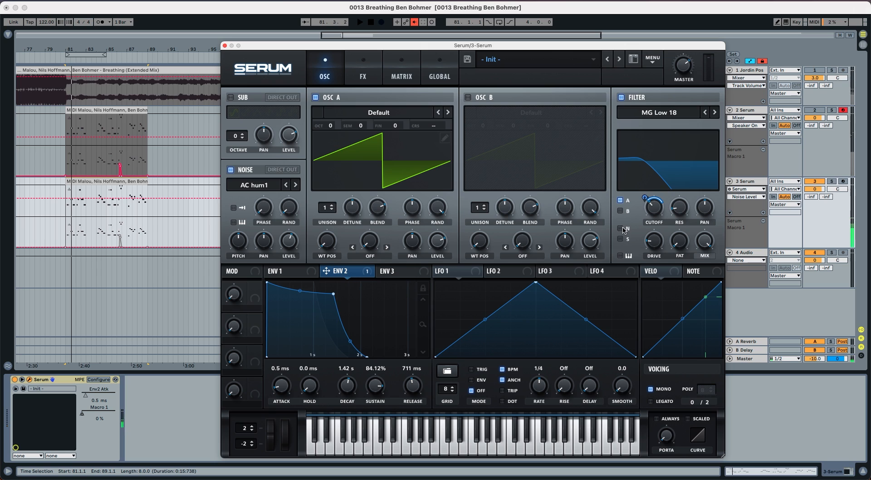
Route the noise oscillator through the filter and play the clip.
left_click(621, 228)
key("space")
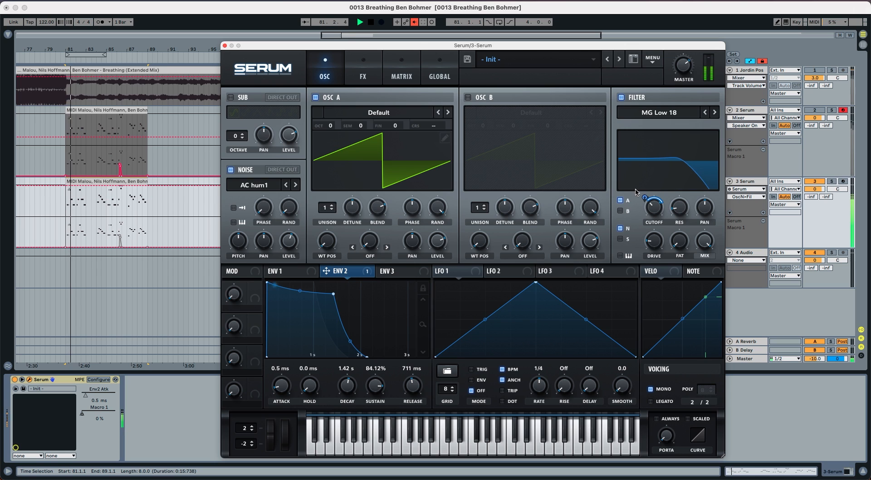
key("space")
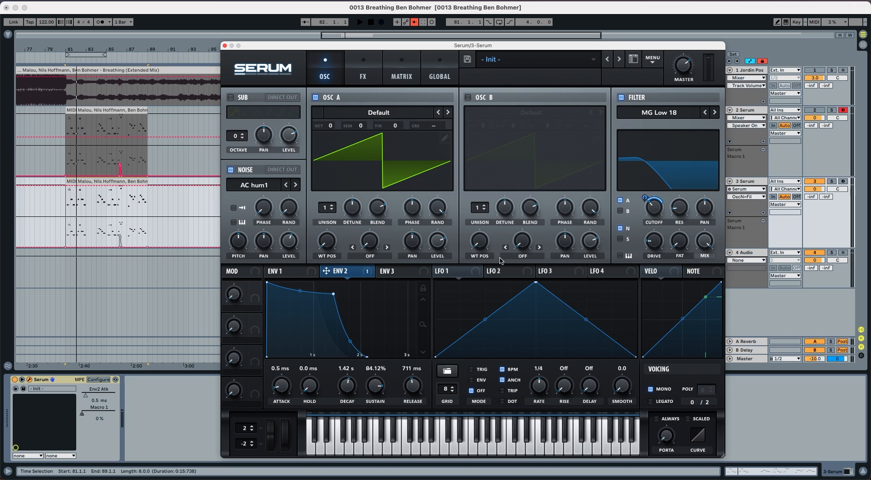
Set the portamento time to 18 ms, make the glide always active, and audition it.
left_click_drag(662, 436, 663, 406)
key("space")
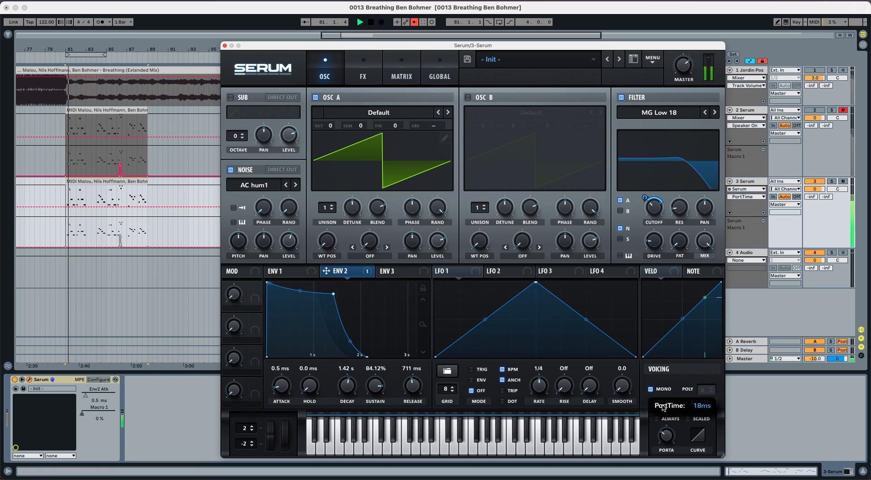
key("space")
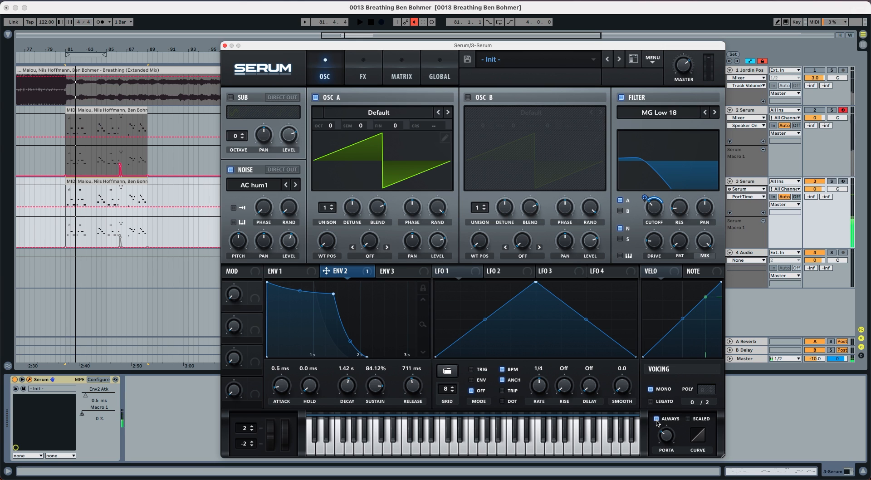
key("space")
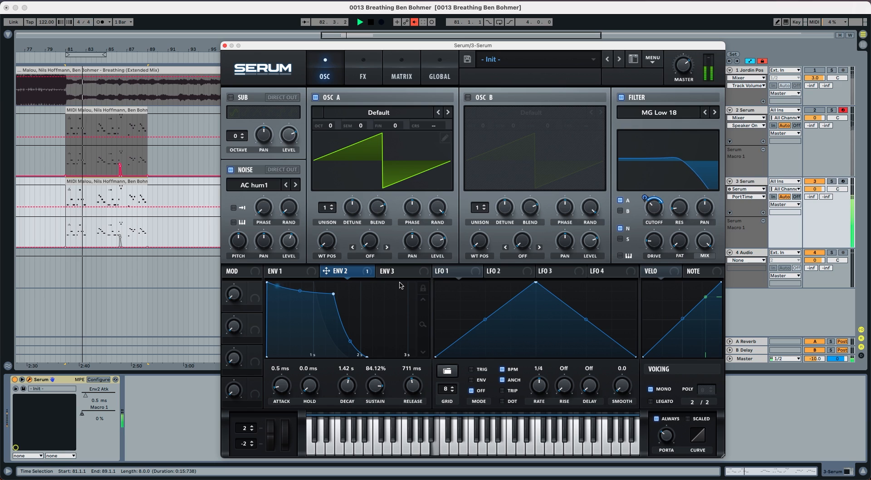
key("space")
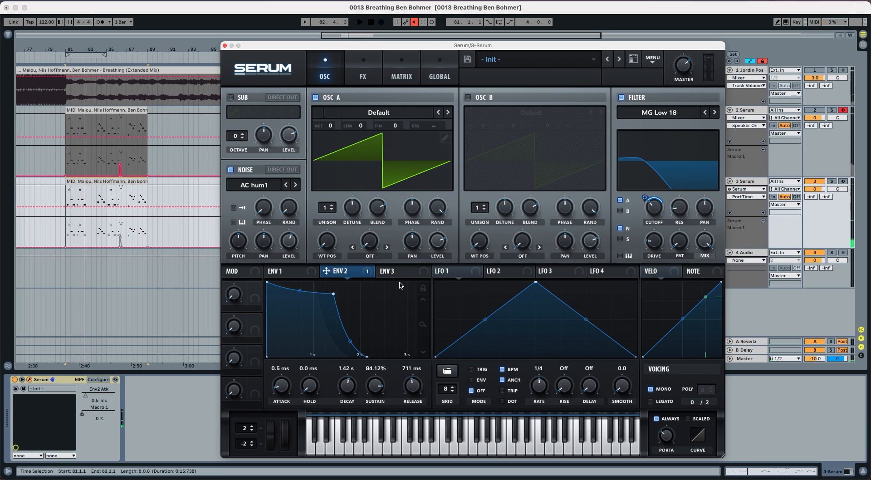
Add the Hyper/Dimension effect, reduce the Hyper mix and play the clip.
left_click(360, 76)
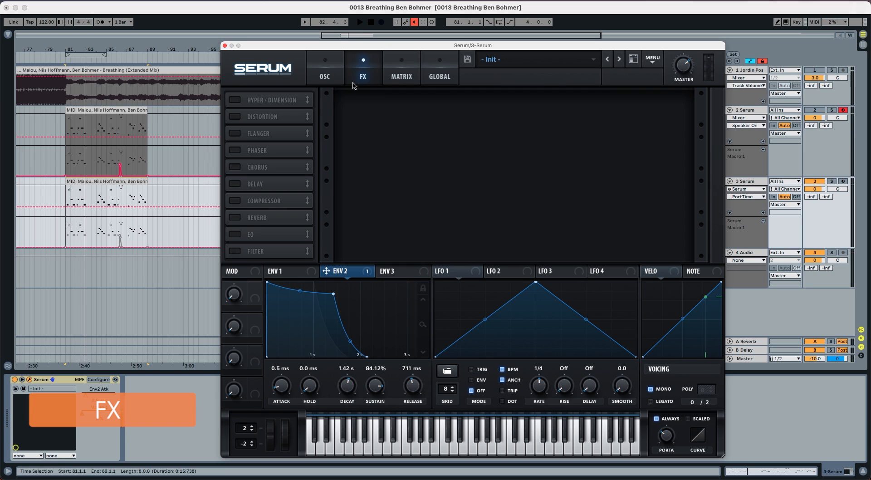
left_click(325, 99)
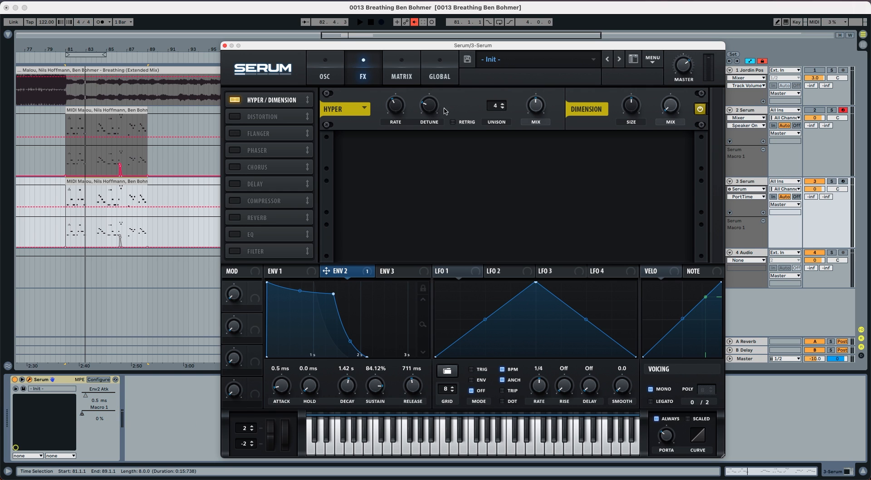
left_click_drag(534, 111, 530, 134)
key("space")
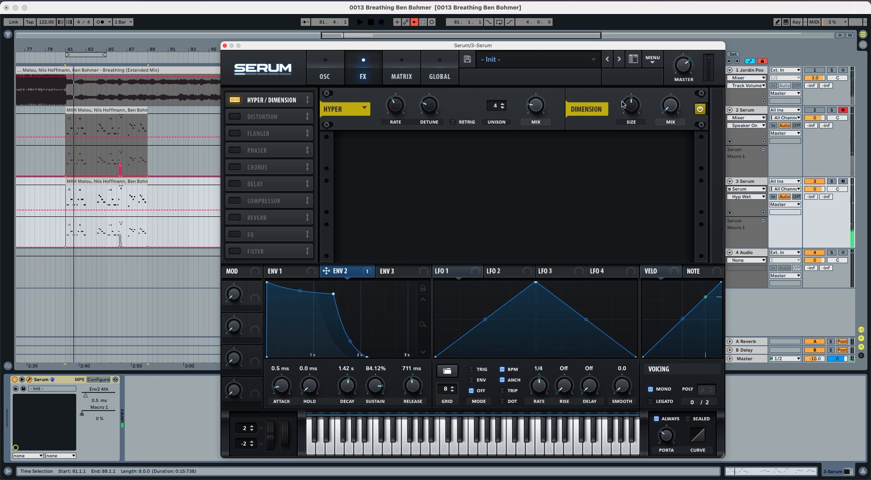
Set the Dimension size to its minimum and its mix to 40%, then audition the effect.
left_click_drag(623, 105, 624, 198)
left_click(666, 113)
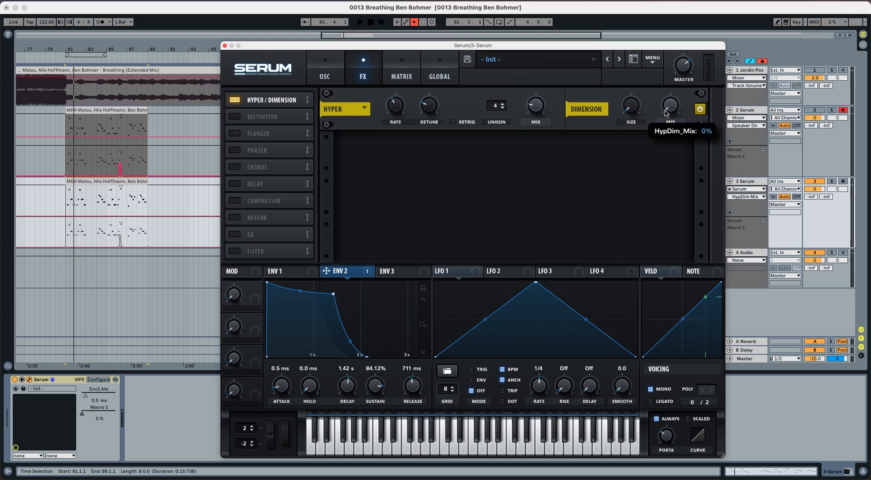
left_click_drag(665, 112, 667, 73)
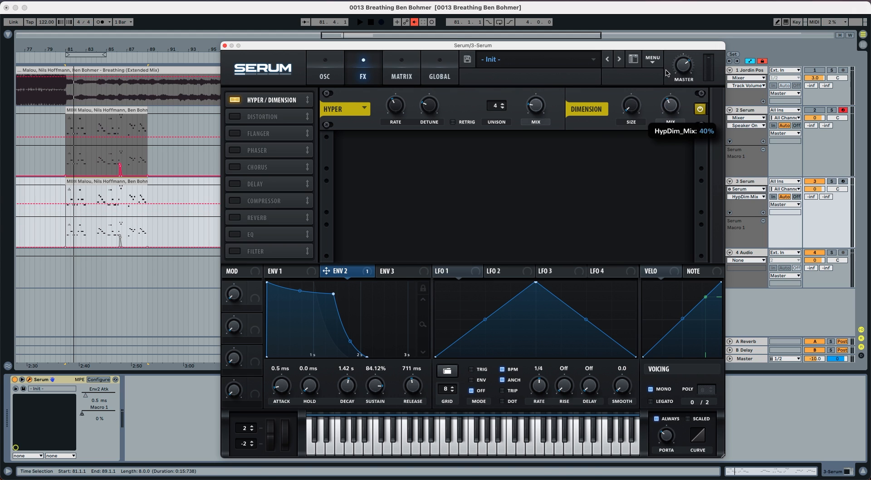
key("space")
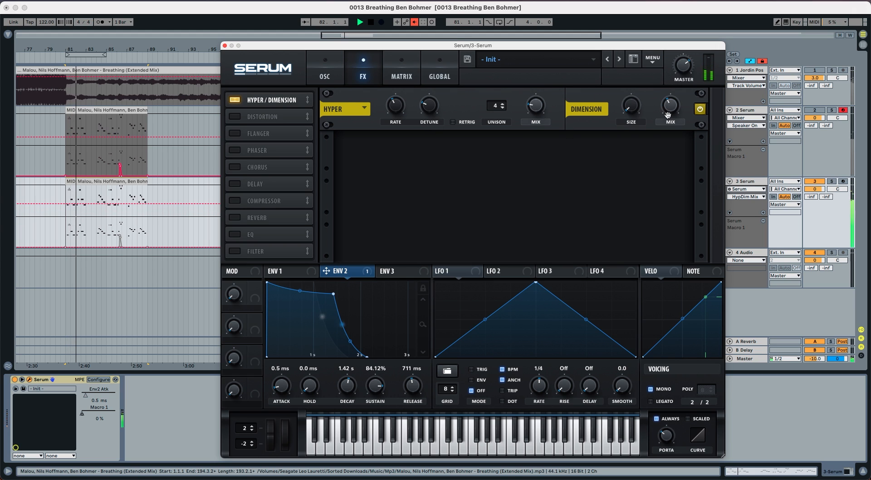
key("space")
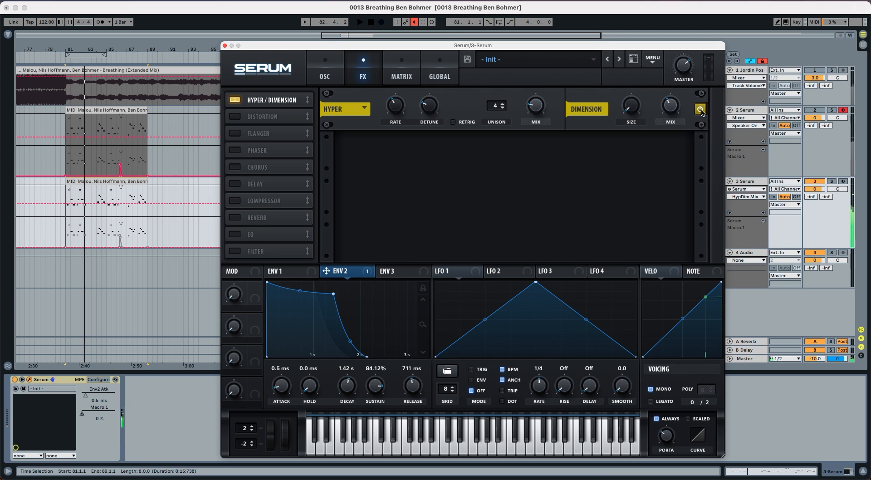
Compare the sound with Hyper/Dimension bypassed during playback, and switch the effect back on.
left_click(700, 109)
key("space")
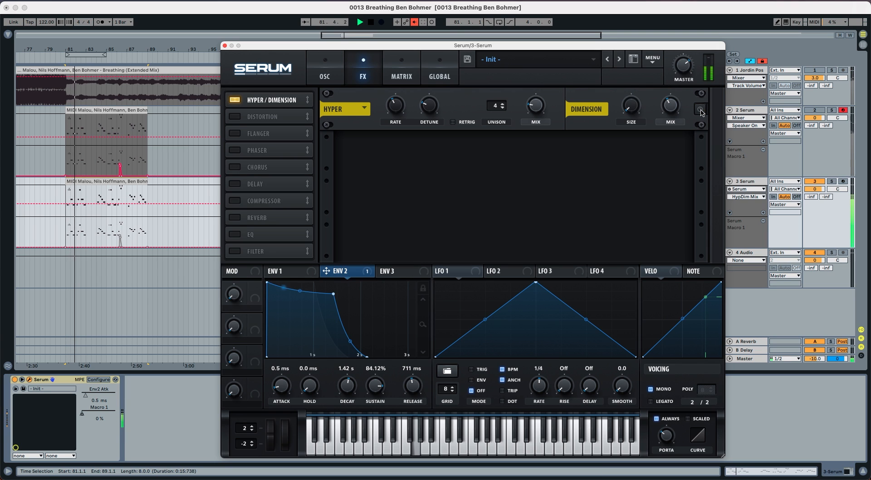
key("space")
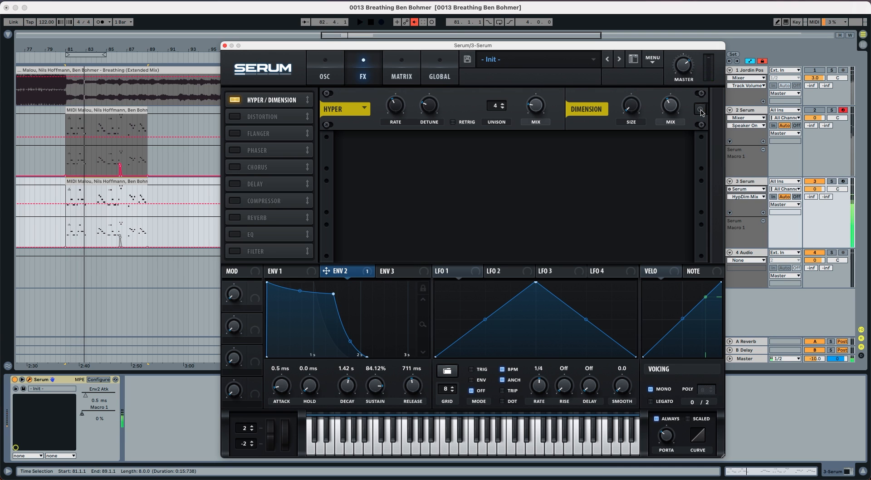
left_click(700, 111)
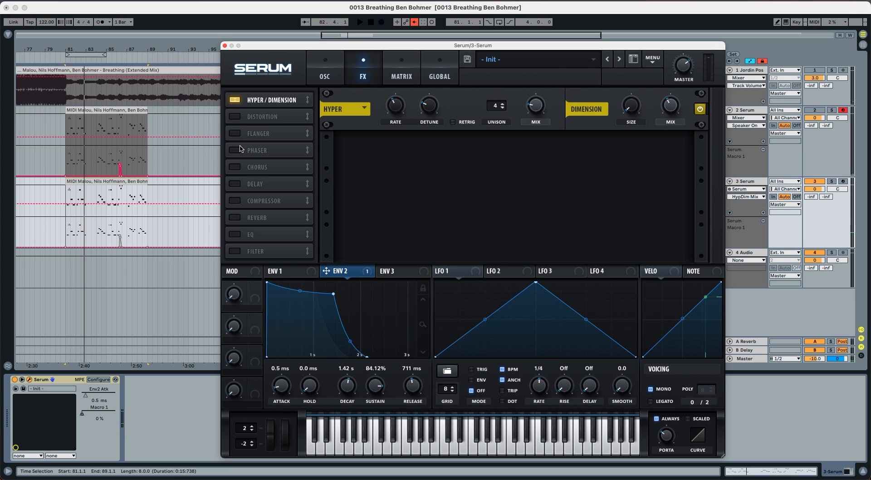
Add the Tube distortion effect, raise its drive and audition the result.
left_click(235, 117)
left_click_drag(592, 149, 595, 90)
key("space")
key("space")
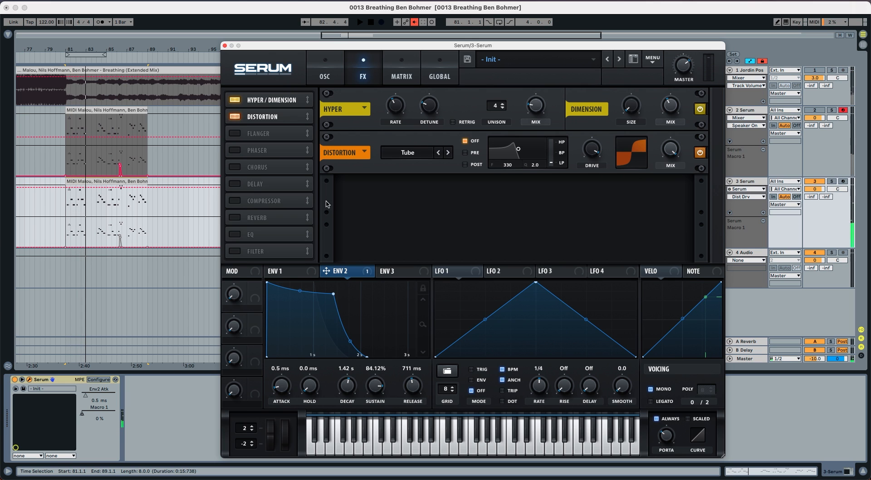
Add the EQ effect, turn its low band into a low cut with 40% Q, and audition it.
left_click(238, 236)
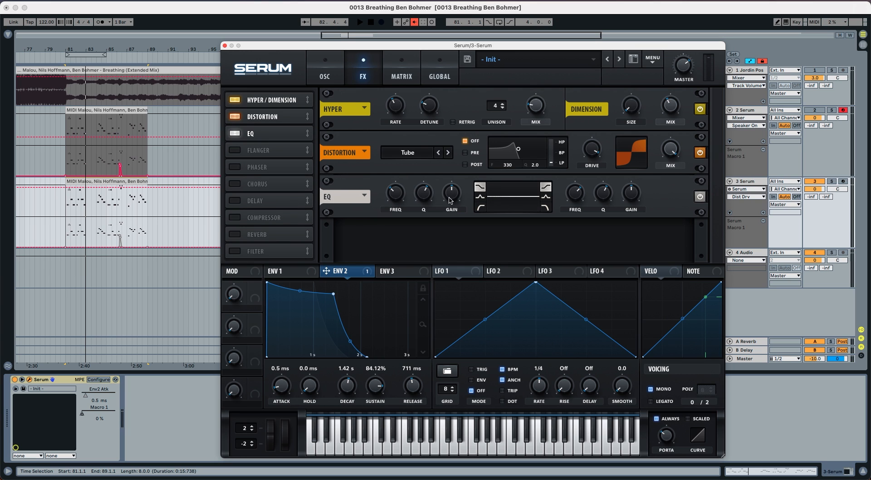
left_click(478, 207)
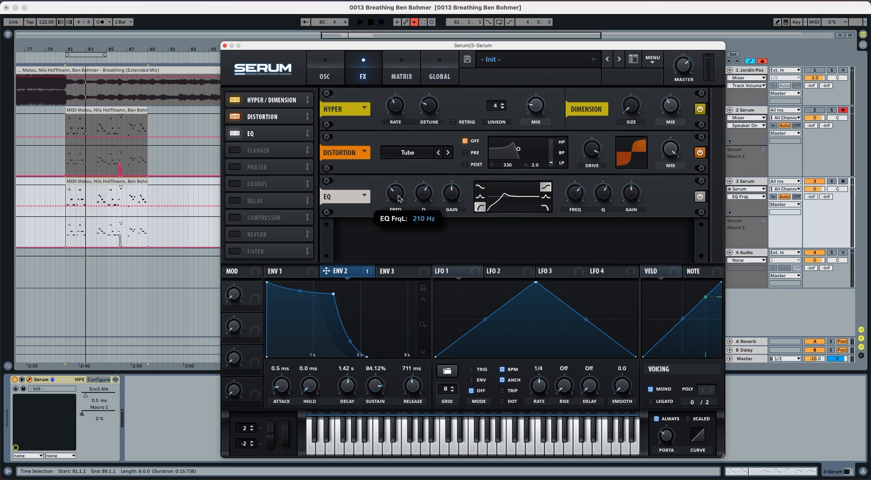
left_click_drag(421, 196, 419, 212)
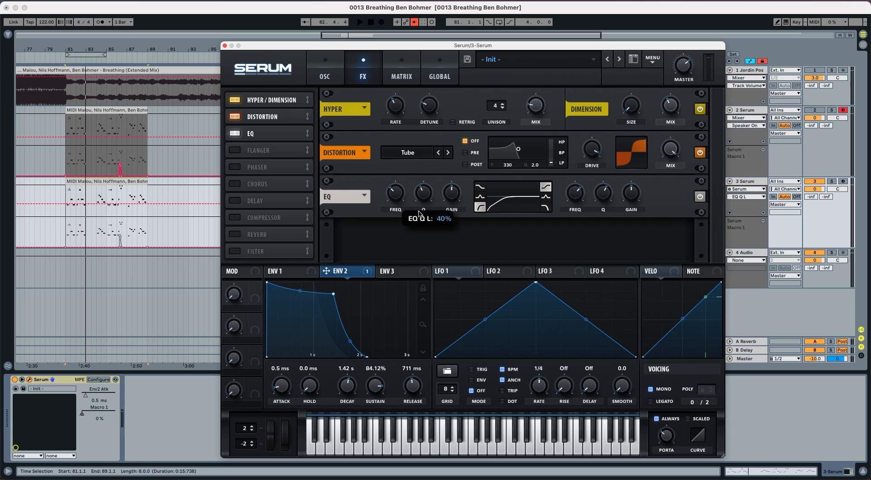
key("space")
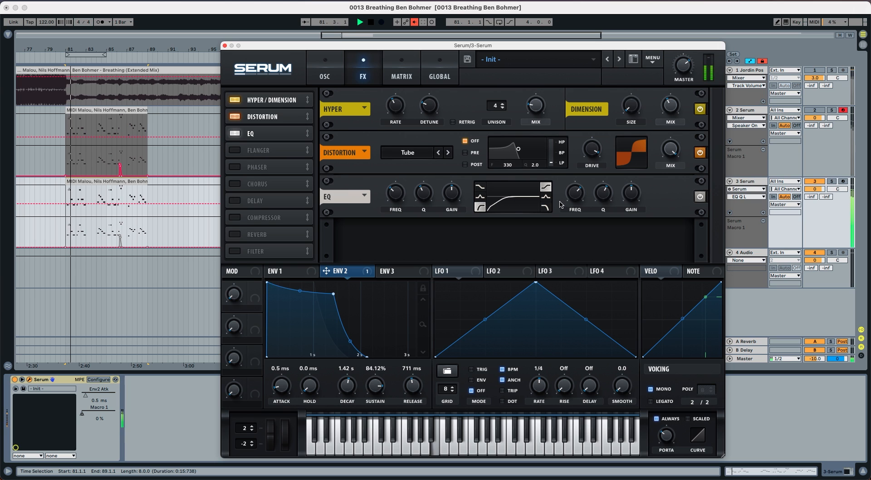
key("space")
Switch the EQ's high band to a peak with 13% Q, raise its frequency and boost its gain to about 5.6 dB.
left_click(546, 197)
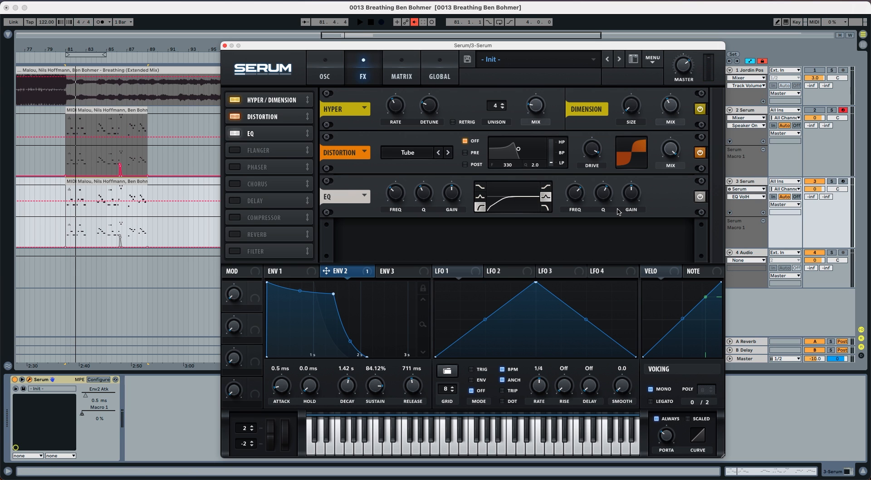
left_click_drag(604, 195, 597, 235)
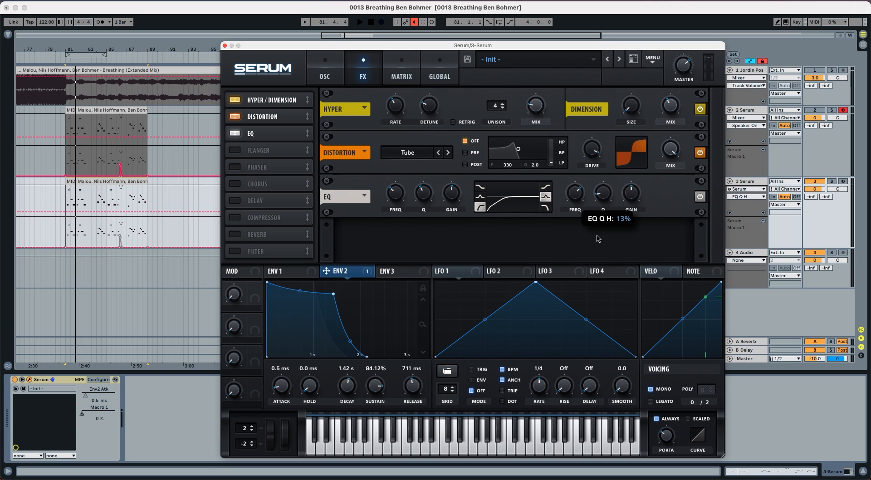
left_click(546, 200)
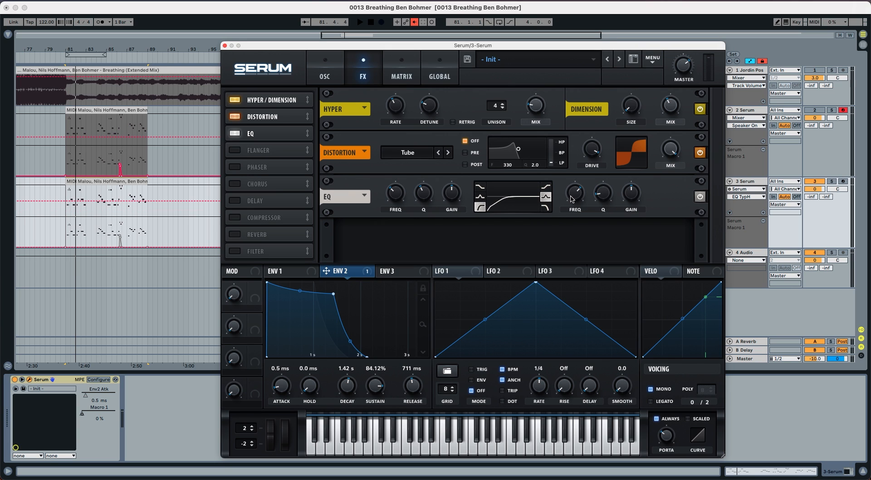
left_click_drag(570, 198, 576, 180)
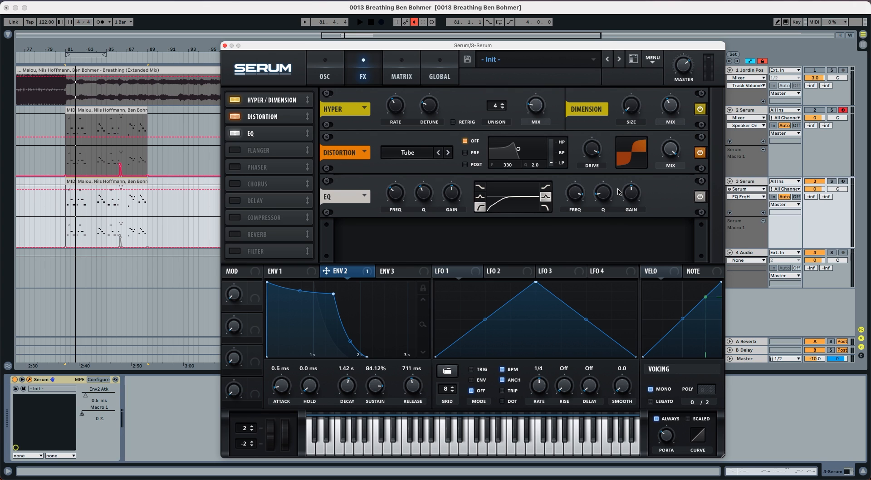
left_click_drag(626, 200, 631, 190)
Compare the sound with the EQ switched off and on during playback.
key("space")
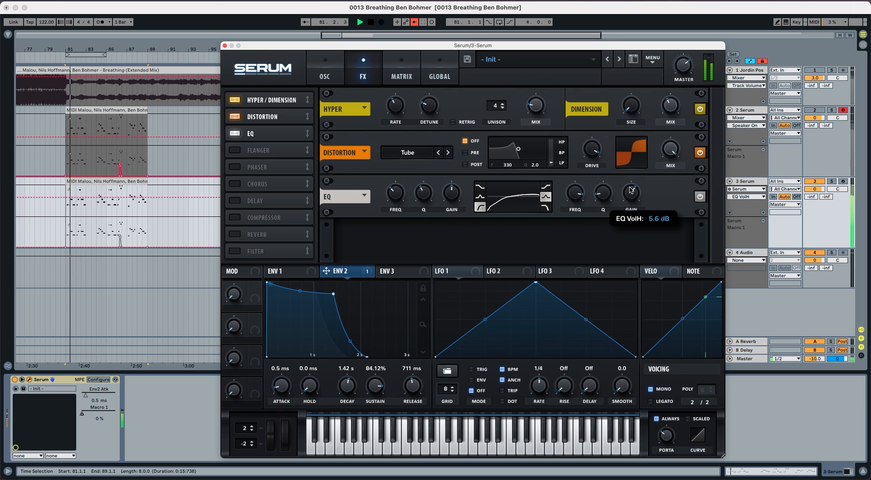
left_click(700, 197)
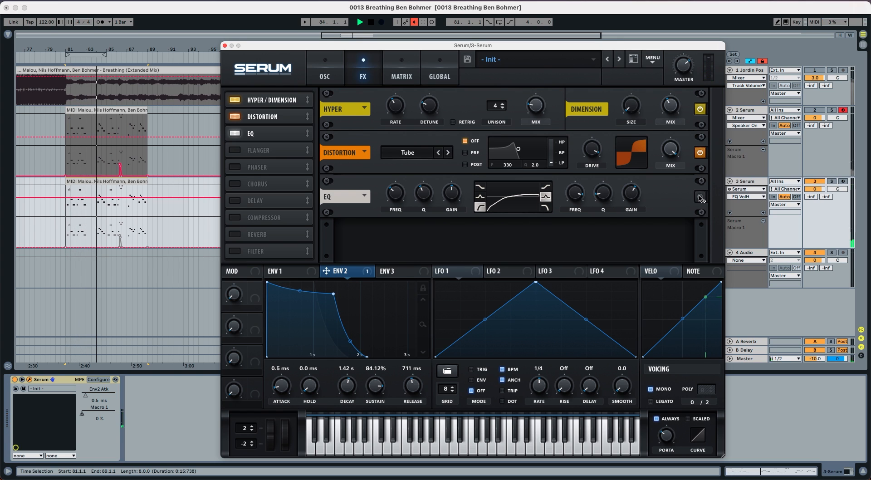
key("space")
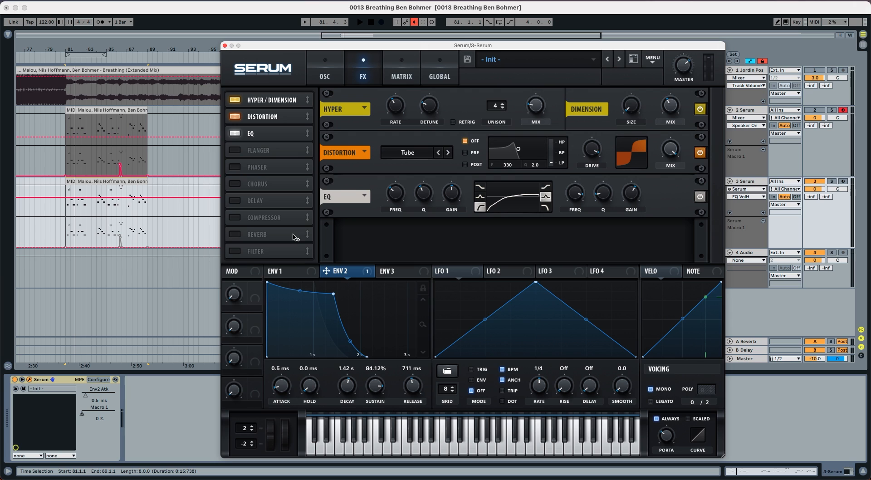
Add an MG Low 12 Filter effect, lower its cutoff, modulate the cutoff with Env 2 by about 32, and audition it.
left_click(235, 251)
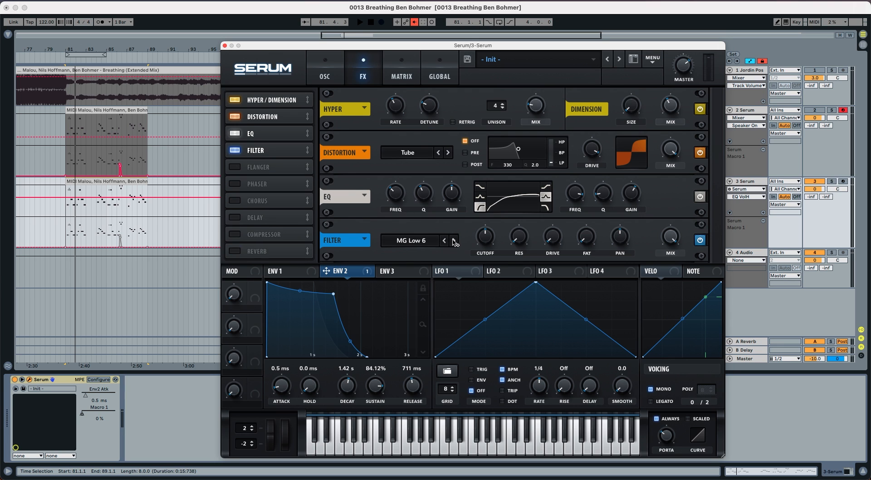
left_click_drag(484, 237, 481, 270)
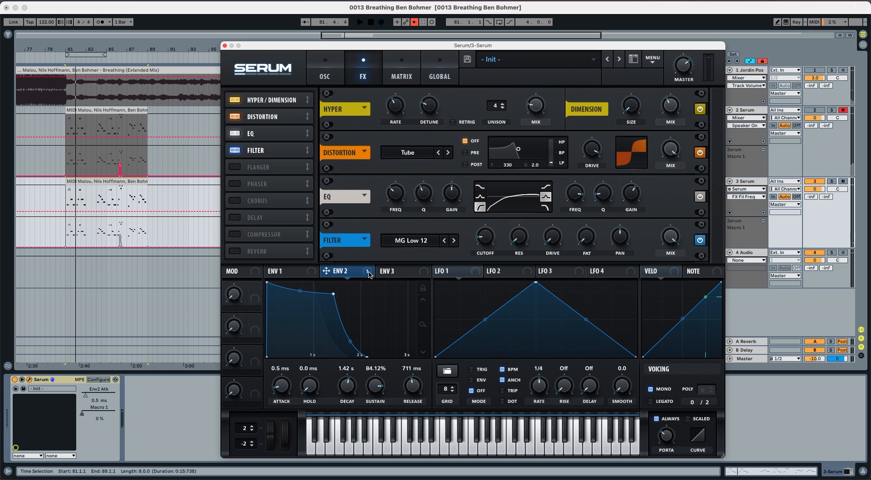
left_click_drag(369, 274, 479, 235)
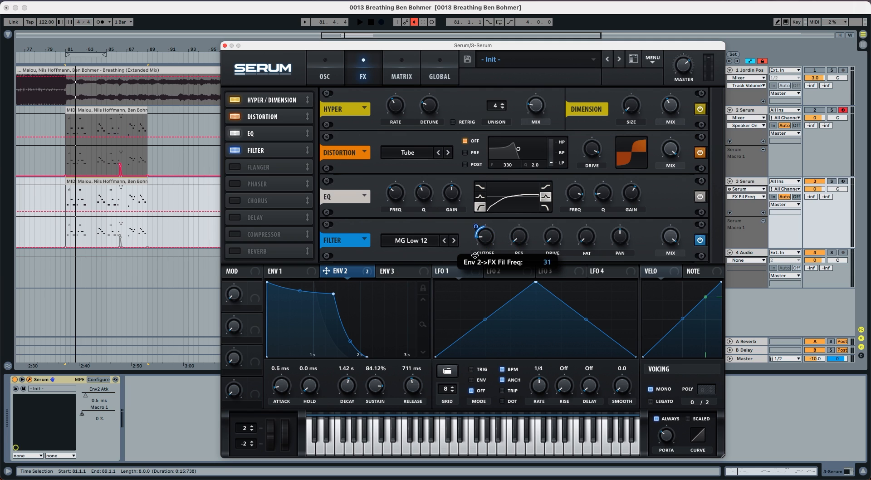
key("space")
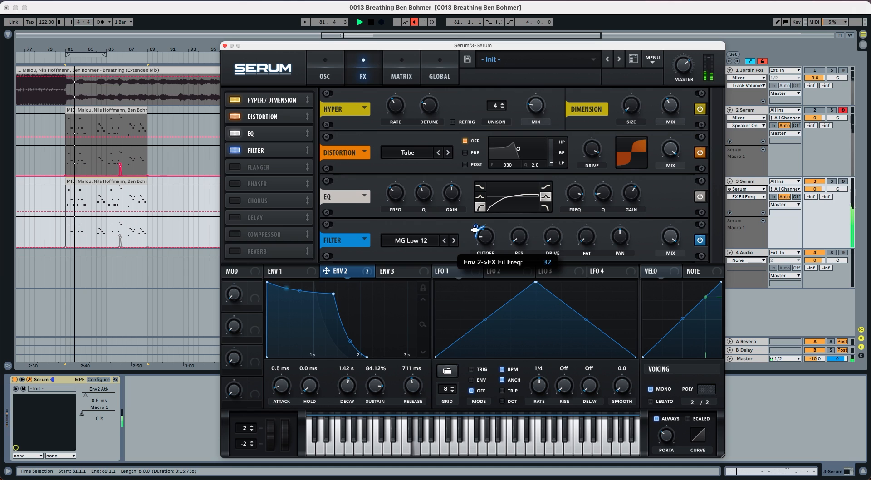
key("space")
Set the Filter effect's resonance to 19%, raise its drive slightly and audition the changes.
left_click_drag(525, 245, 527, 228)
key("space")
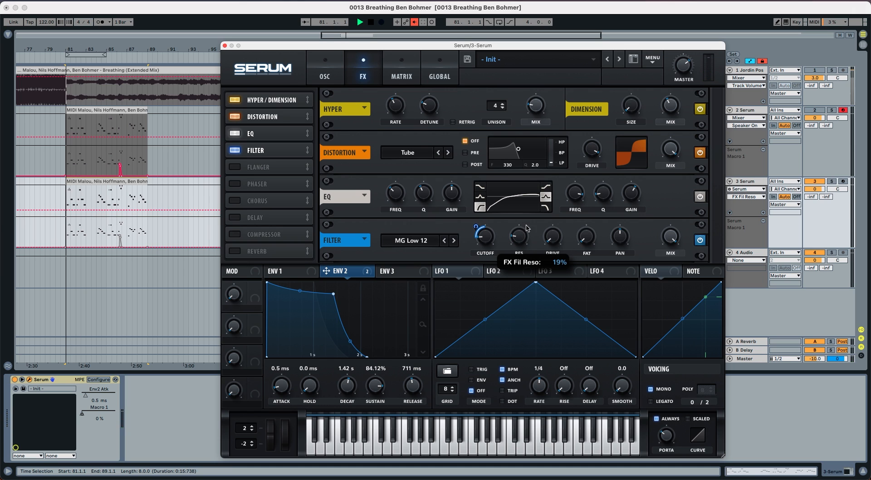
key("space")
left_click(553, 237)
left_click_drag(552, 237, 552, 233)
key("space")
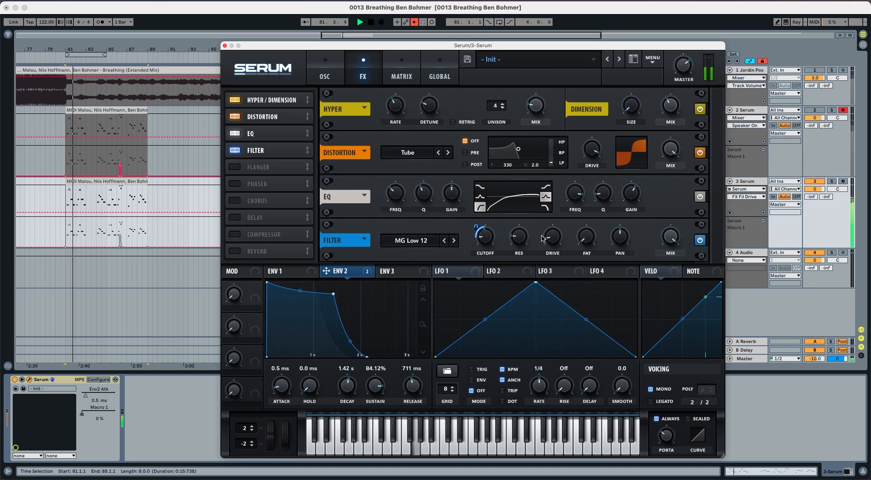
key("space")
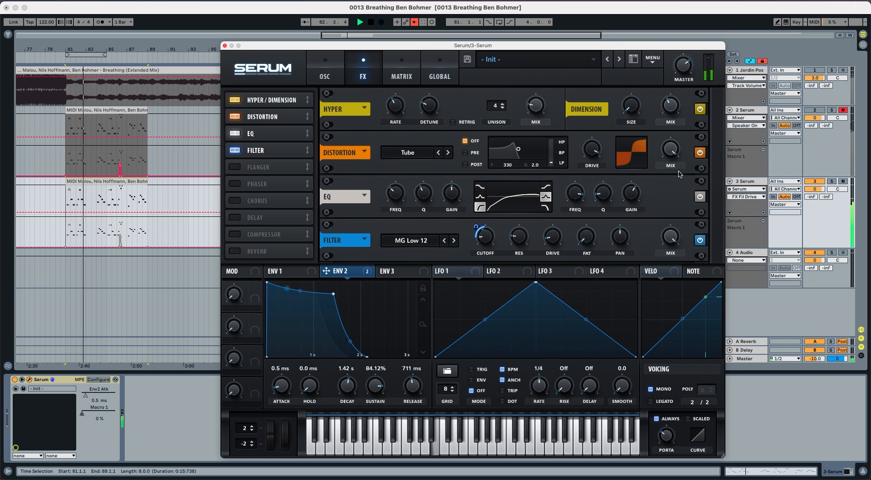
Delete the other Serum track, directly above the one holding the new patch.
key("Delete")
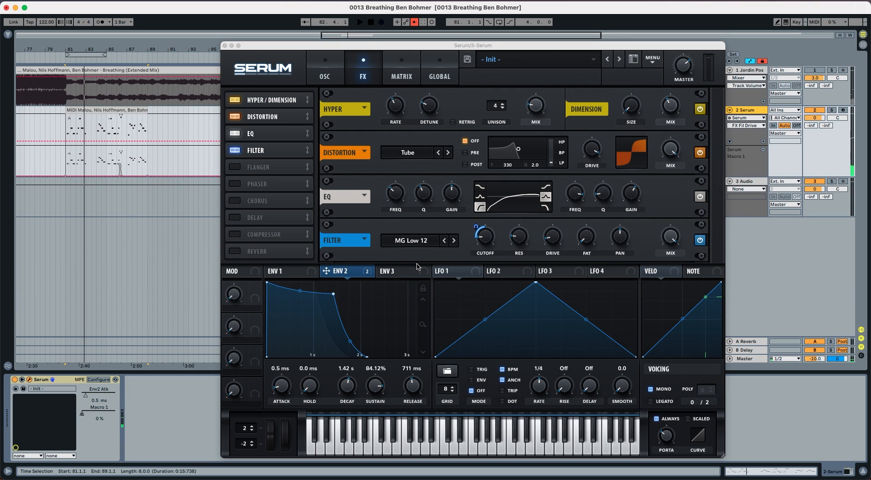
Set Env 3's sustain to 0% and its decay to 919 ms.
left_click(393, 272)
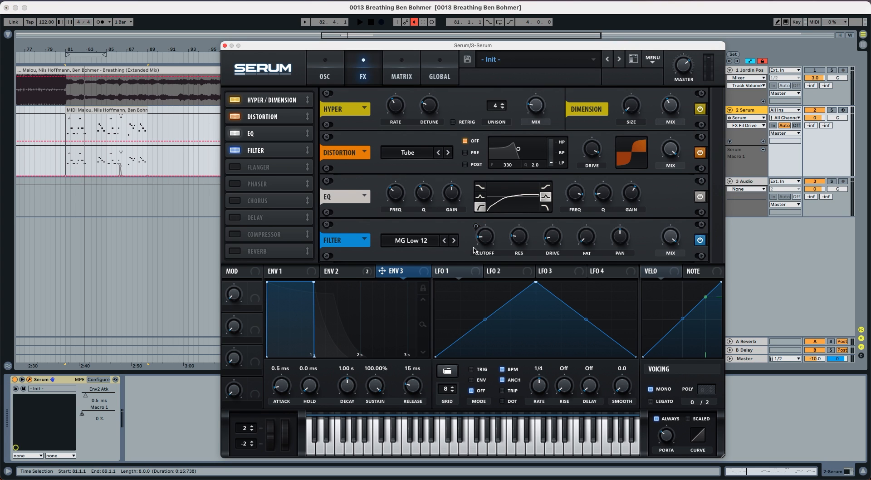
left_click_drag(376, 383, 373, 436)
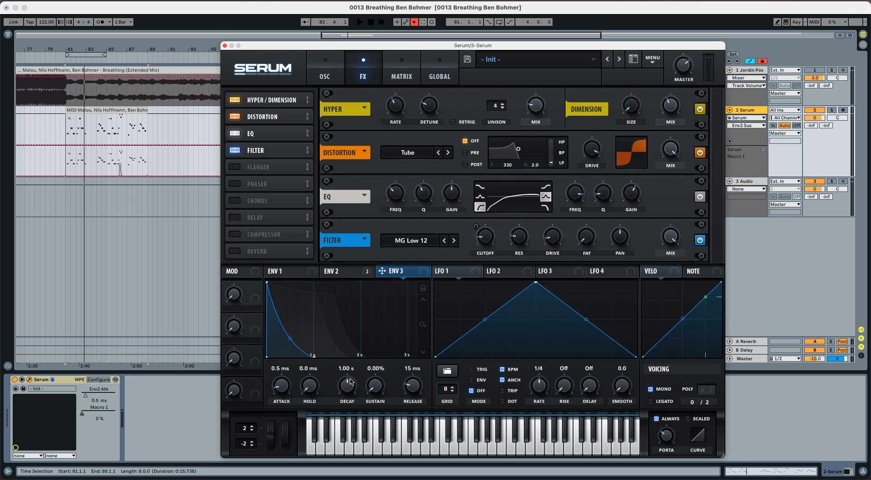
scroll(350, 382, "down", 1)
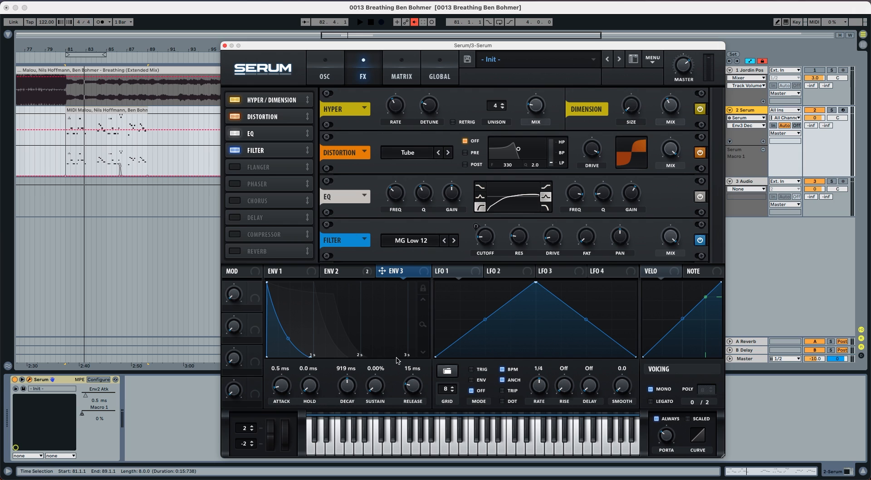
Modulate the Filter effect's cutoff with a small amount of Env 3, steepen the envelope's decay curve, and audition it.
left_click_drag(426, 272, 477, 229)
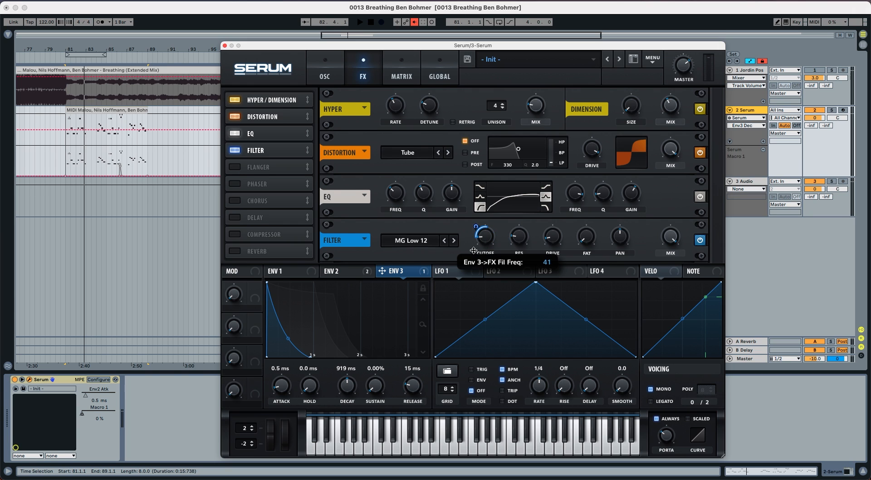
left_click_drag(472, 260, 471, 261)
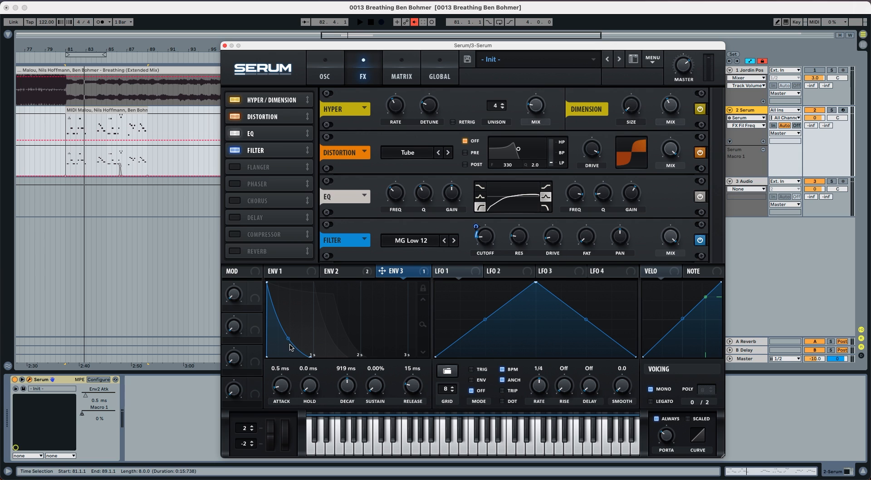
left_click_drag(291, 347, 287, 351)
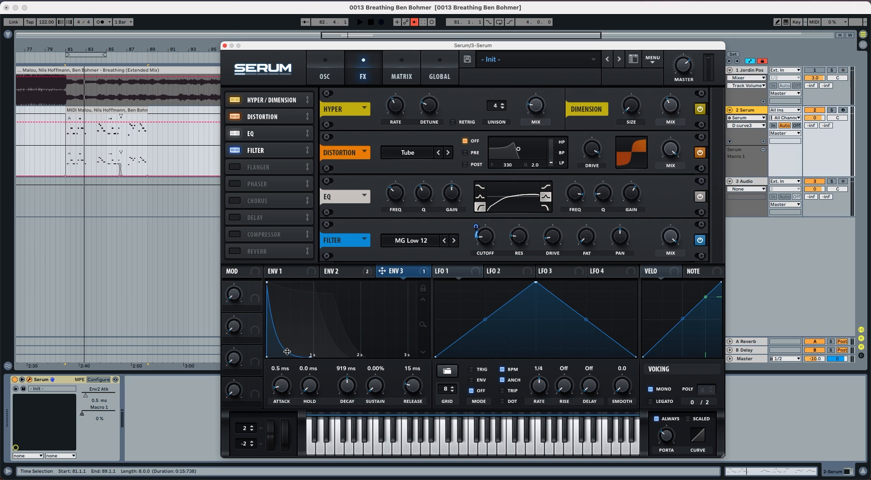
key("space")
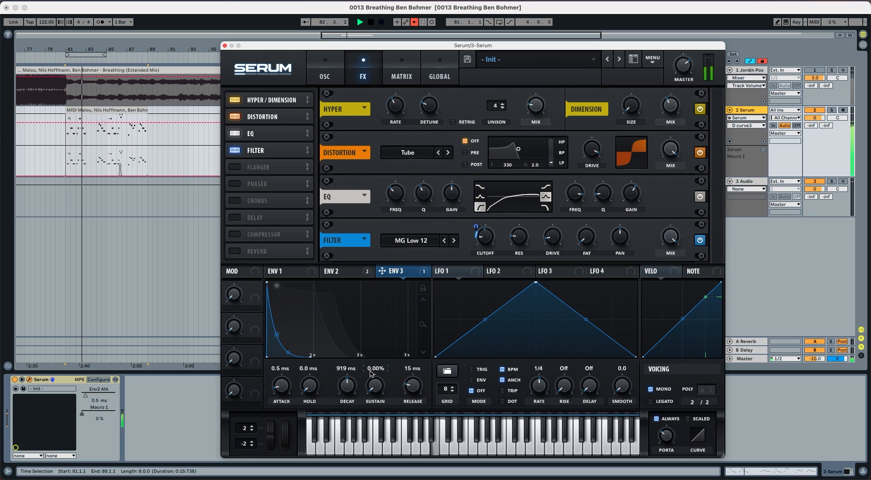
key("space")
Compare the sound with Env 3's destinations bypassed, and reactivate them for another playback.
right_click(406, 279)
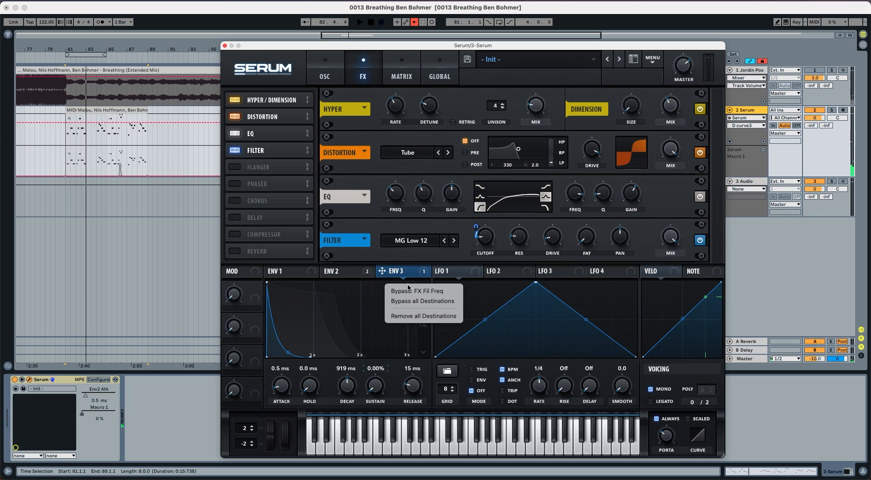
left_click(410, 301)
key("space")
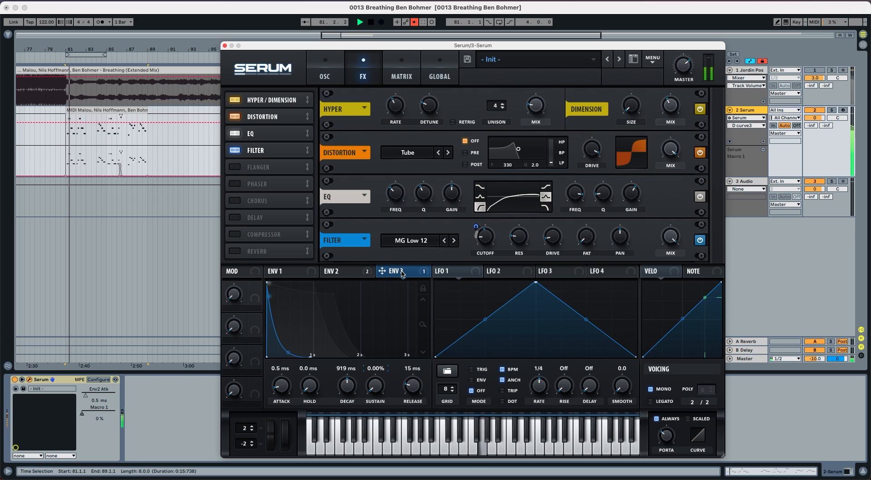
key("space")
right_click(407, 275)
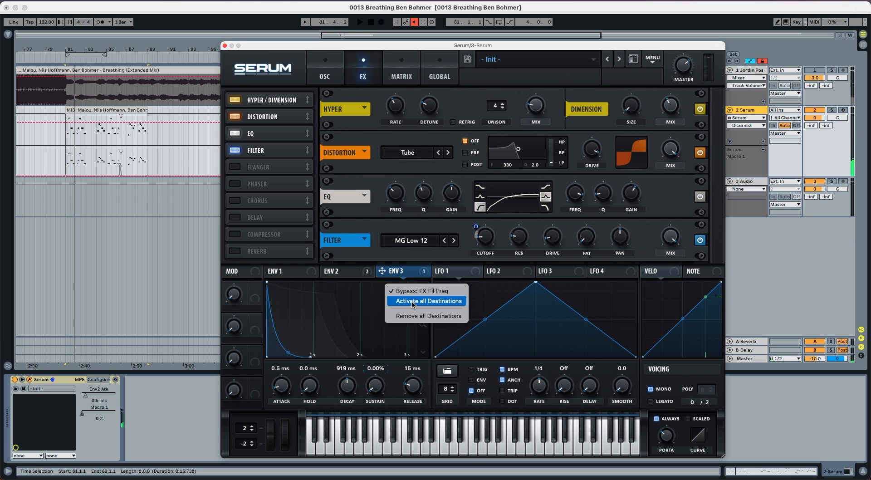
left_click(411, 301)
key("space")
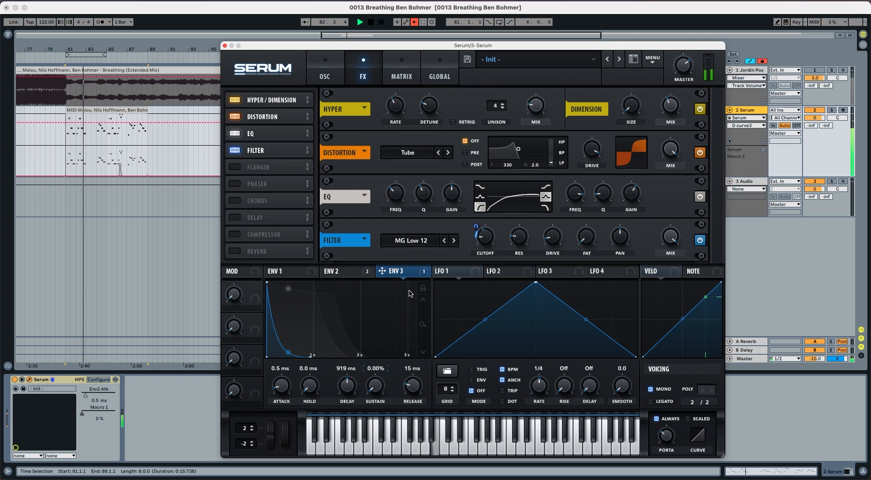
key("space")
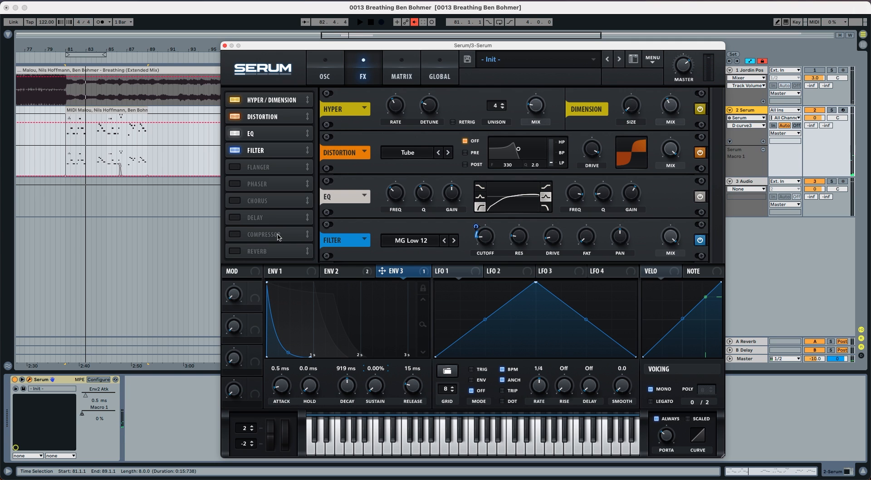
Enable the Reverb effect, place it directly after the Filter effect in the chain, and increase its size.
left_click(235, 250)
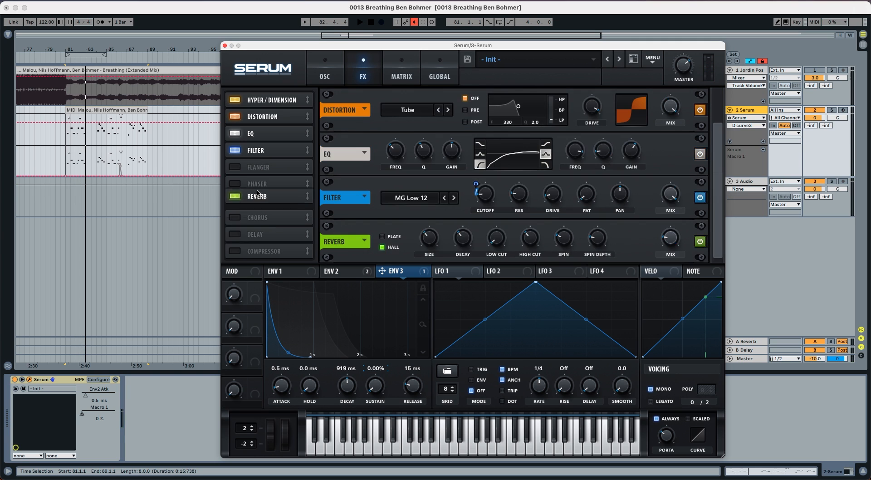
left_click_drag(258, 252, 257, 166)
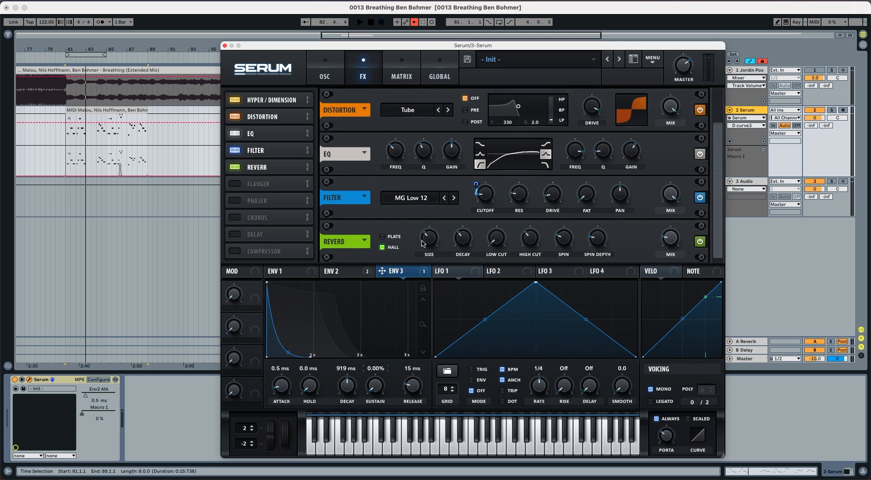
left_click_drag(421, 243, 426, 232)
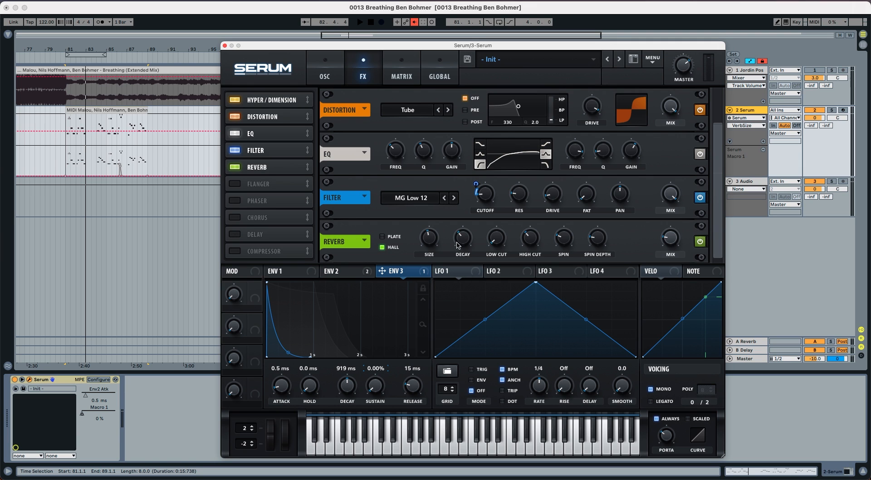
Raise the reverb's low cut and high cut, set its mix to 42%, and audition the sound.
left_click_drag(492, 245, 531, 203)
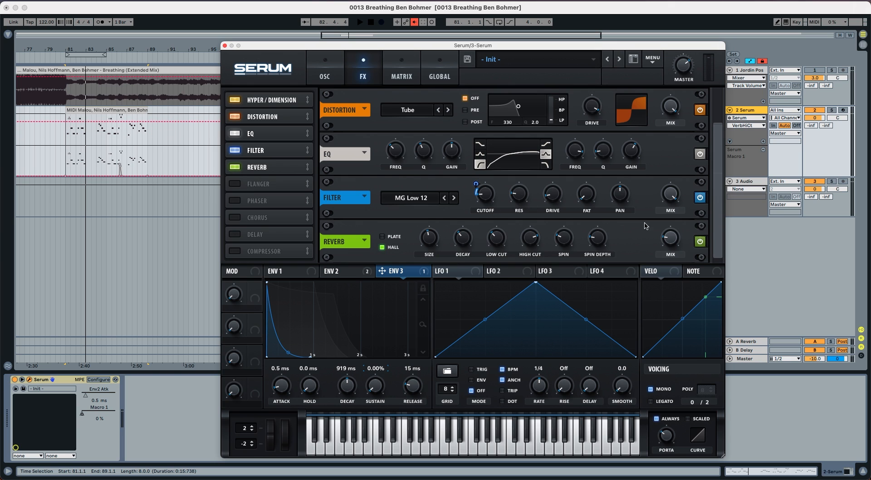
left_click_drag(665, 237, 671, 220)
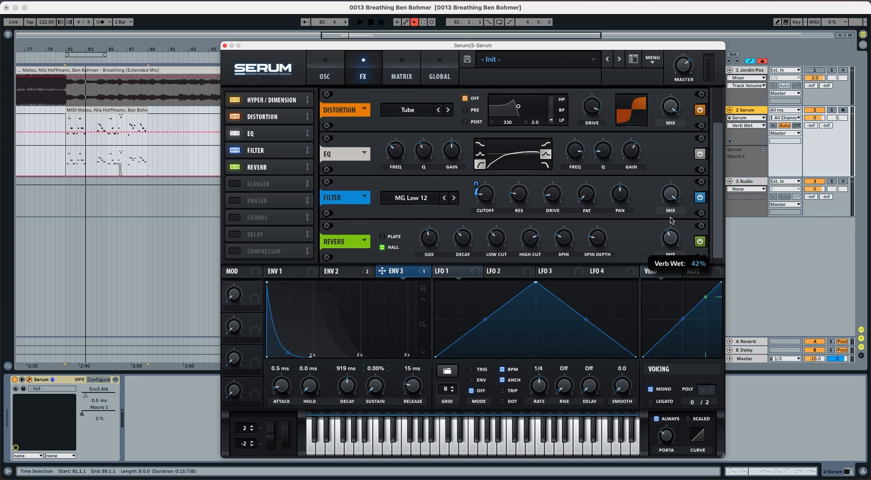
key("space")
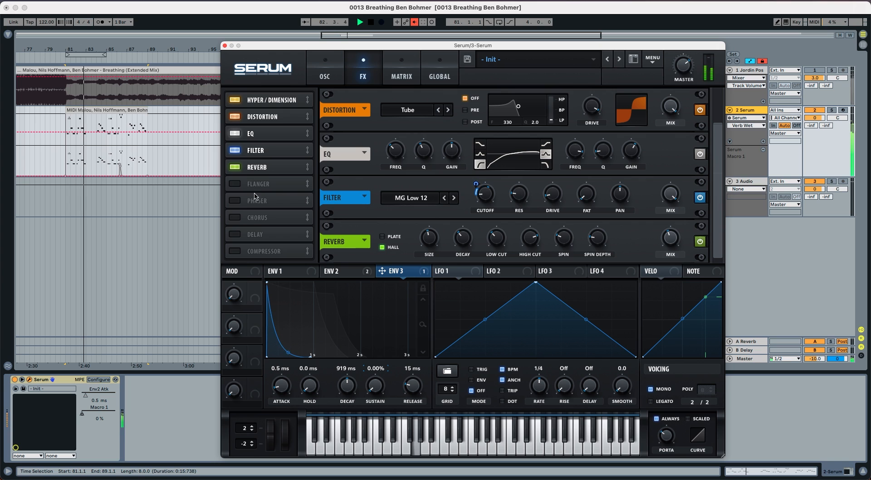
Enable the Delay effect, place it directly after Reverb, and set its left and right times to dotted 1/4.
left_click(235, 234)
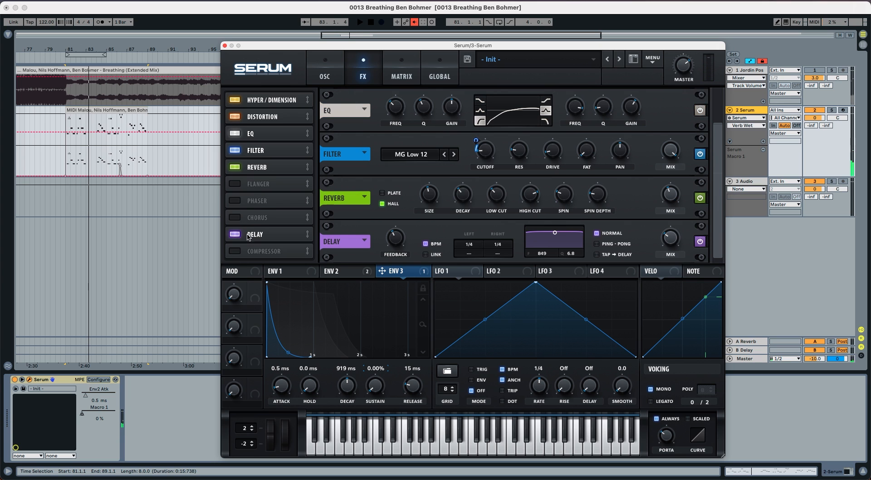
left_click_drag(249, 236, 257, 185)
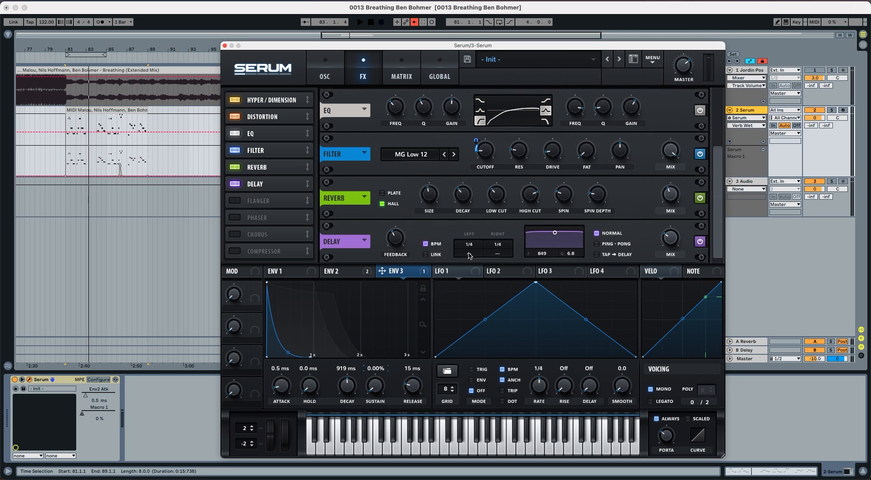
left_click_drag(470, 255, 501, 198)
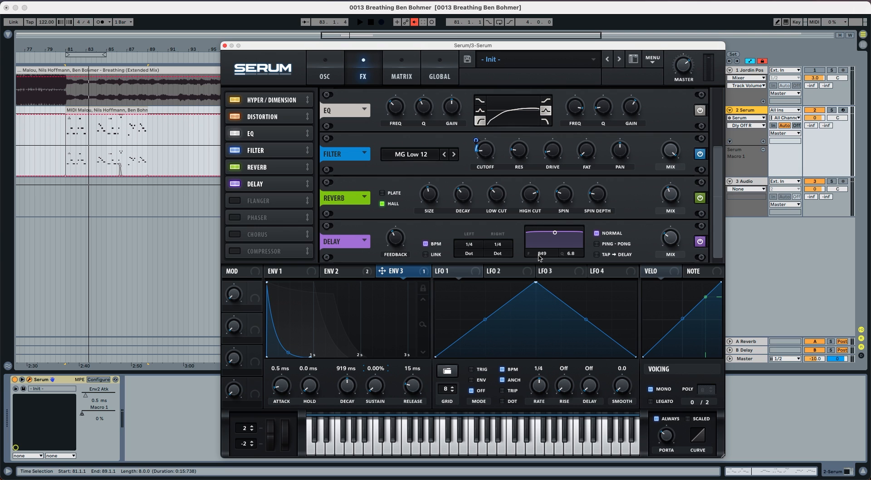
Set the delay's filter to frequency 1181 and Q 0.8, keep its mix around 32%, and compare the patch with the reference track.
left_click_drag(540, 258, 571, 384)
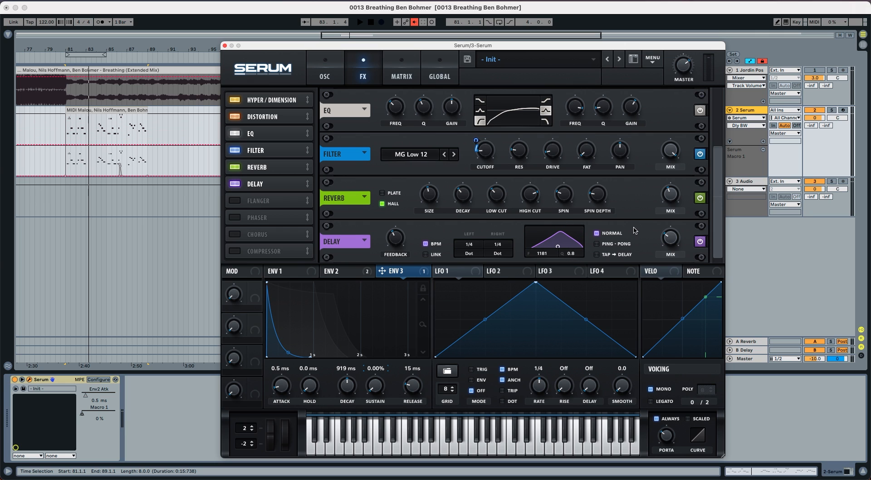
left_click(670, 240)
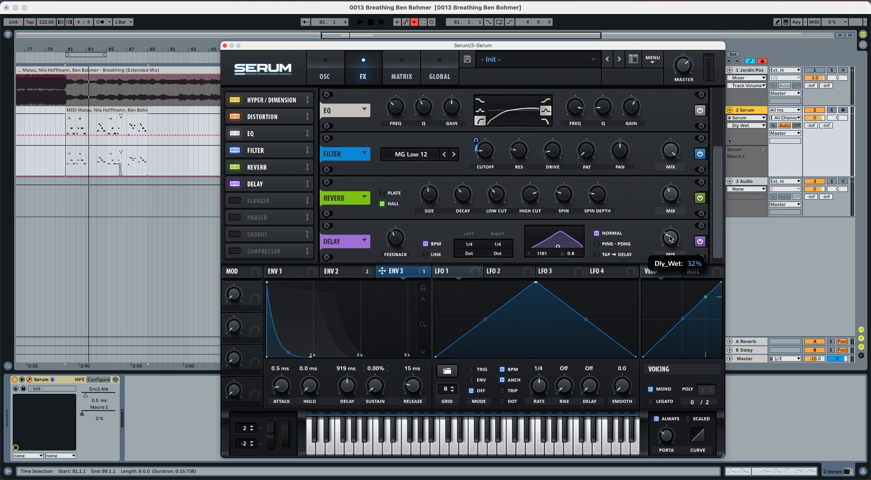
key("space")
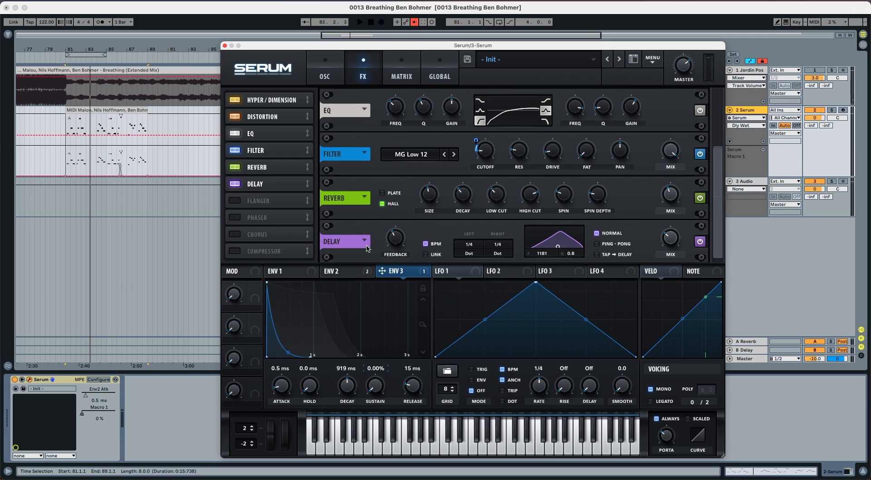
key("space")
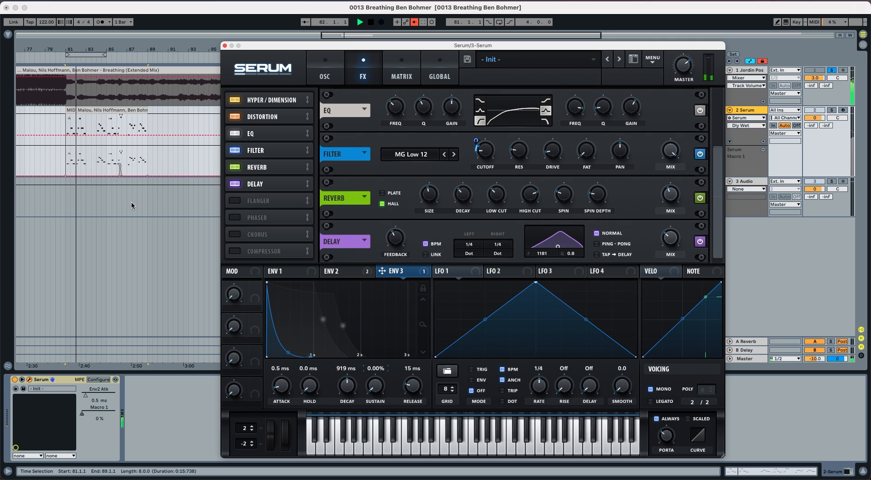
key("space")
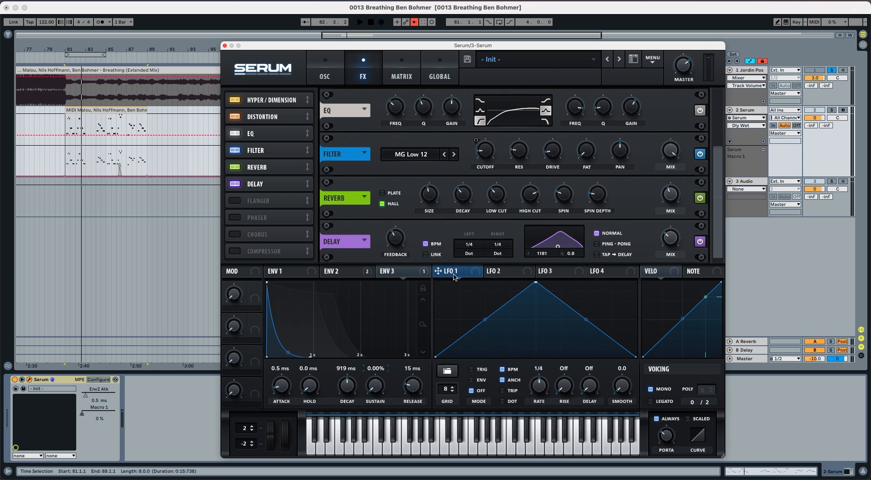
Reshape LFO 1 with an earlier peak and inward-curving rise and fall, and set its rate to bar.
left_click_drag(537, 286, 501, 278)
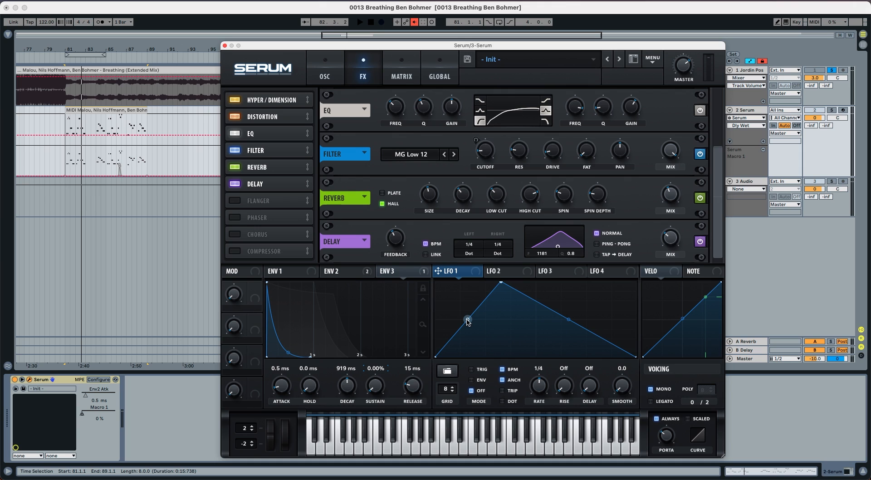
left_click_drag(468, 321, 467, 336)
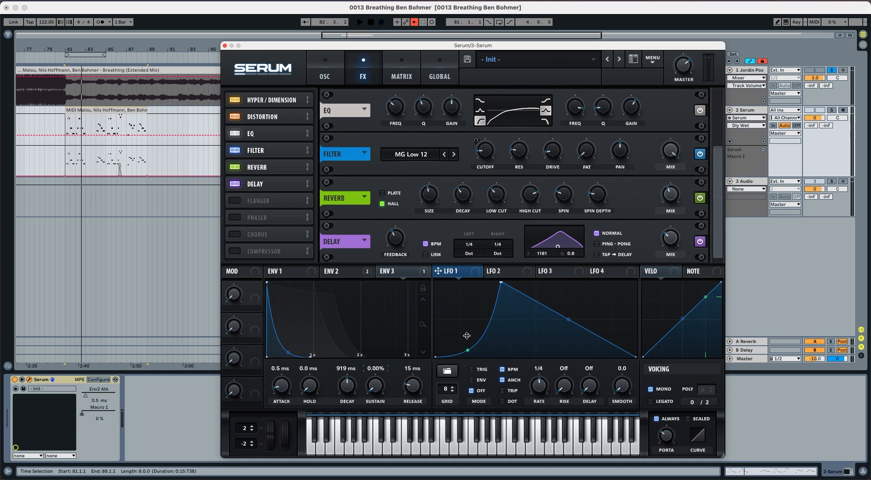
left_click_drag(569, 320, 562, 334)
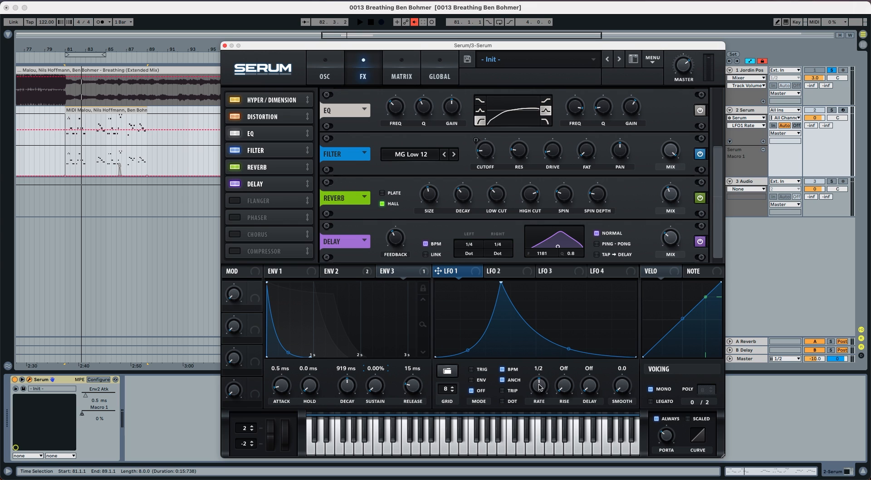
left_click_drag(539, 384, 538, 394)
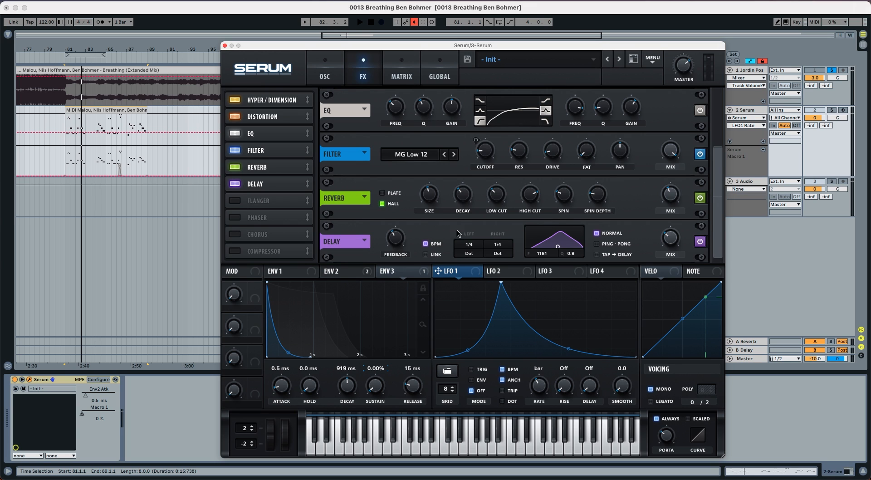
Modulate the Filter effect's cutoff with a small amount of LFO 1 and audition it.
left_click_drag(458, 233, 474, 170)
key("space")
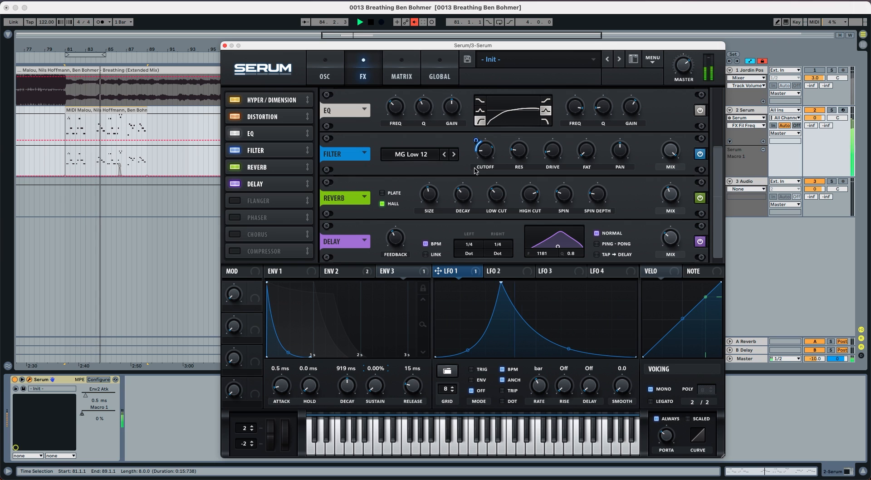
key("space")
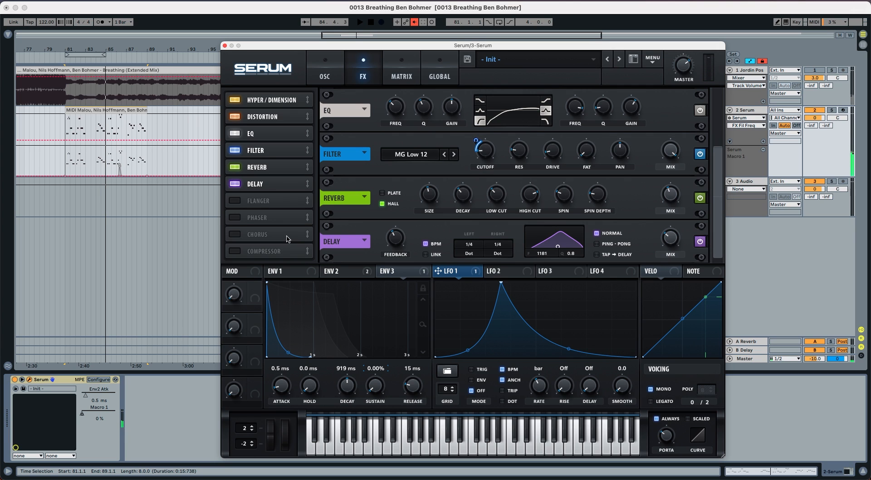
Assign Macro 1 to the Filter effect's cutoff with an amount of 43, and play it with the overridden automation re-enabled.
left_click_drag(253, 294, 476, 141)
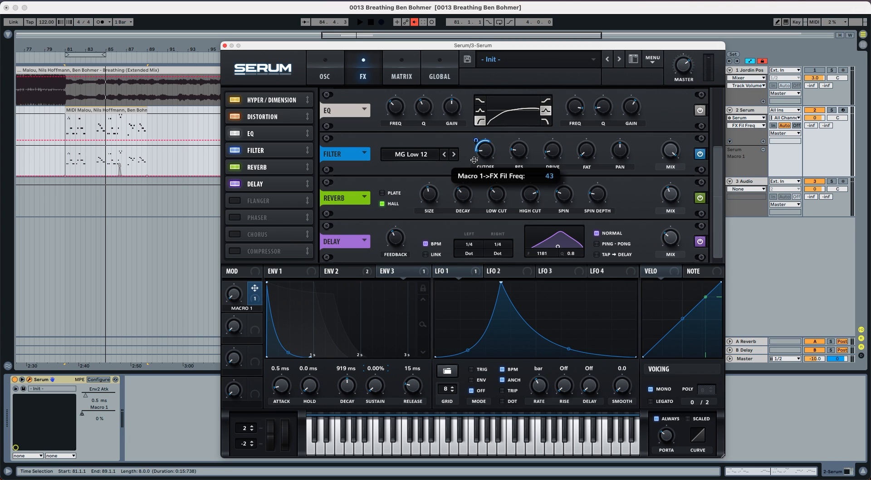
key("space")
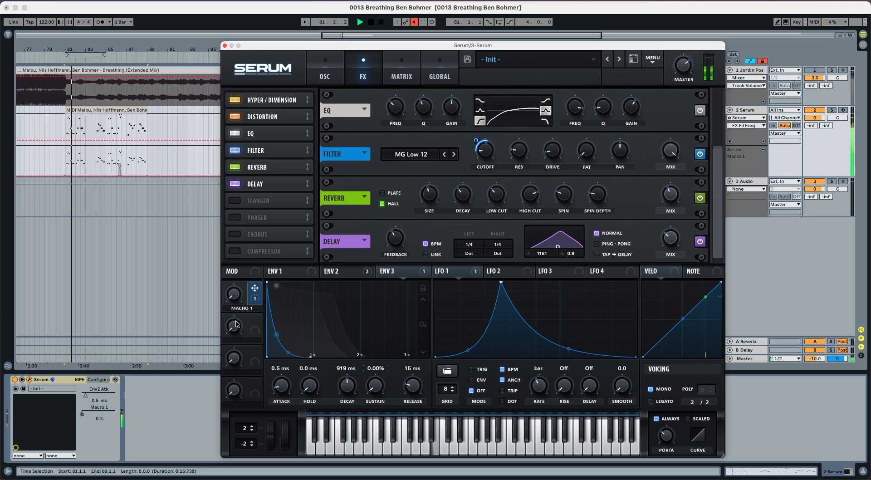
left_click(413, 26)
key("space")
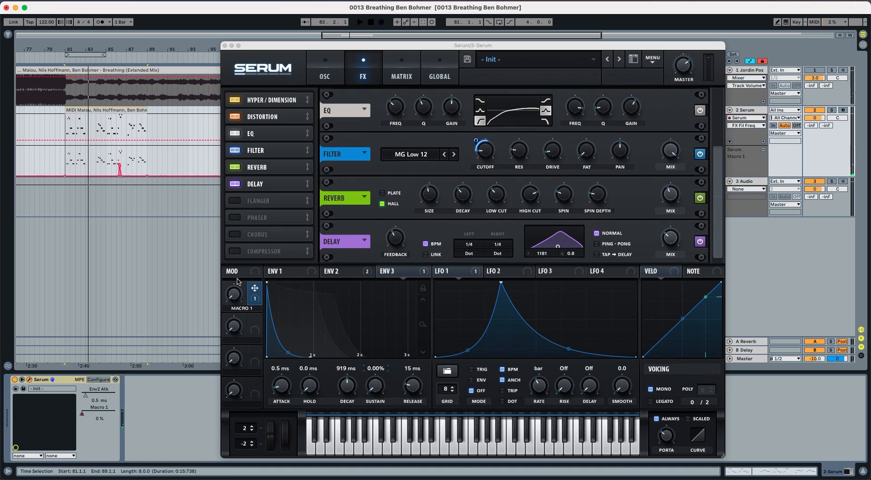
Test Macro 1 by hand at 4%, and play the final result with the overridden automation re-enabled.
left_click(233, 298)
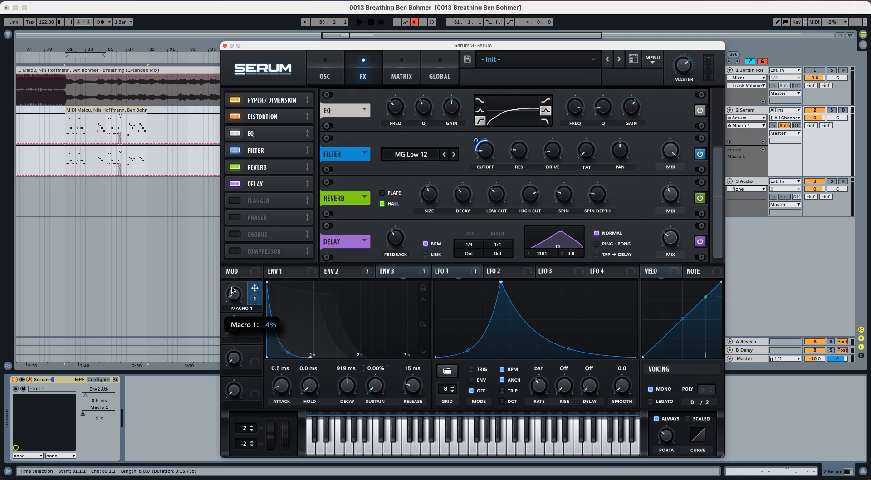
key("space")
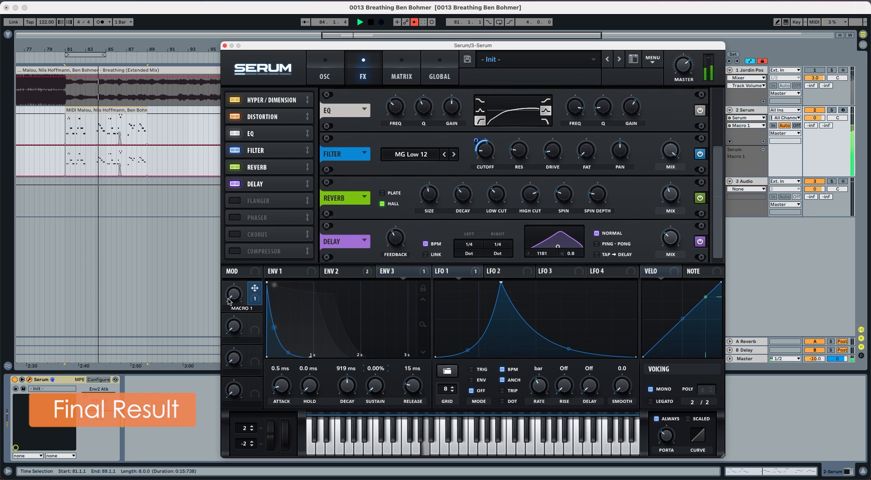
left_click(414, 22)
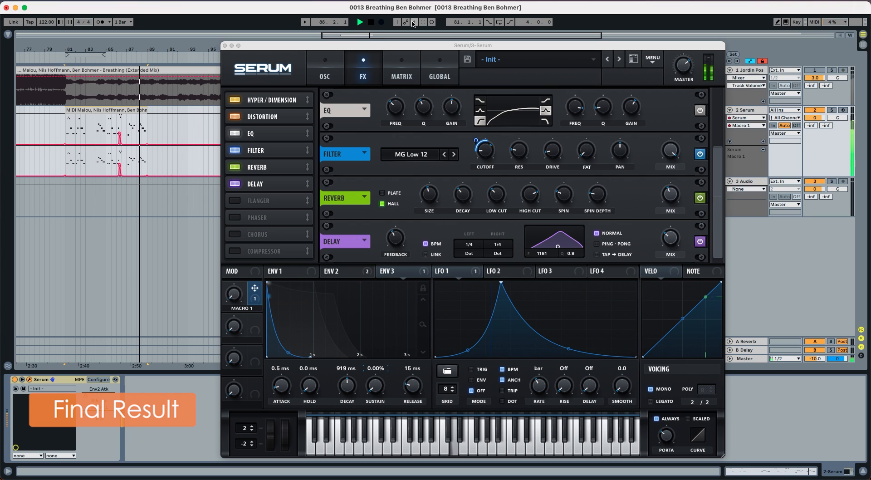
key("space")
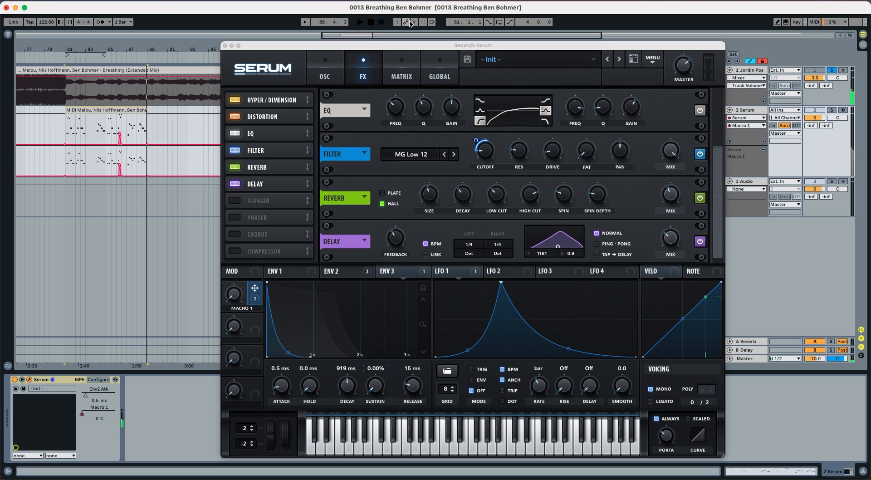